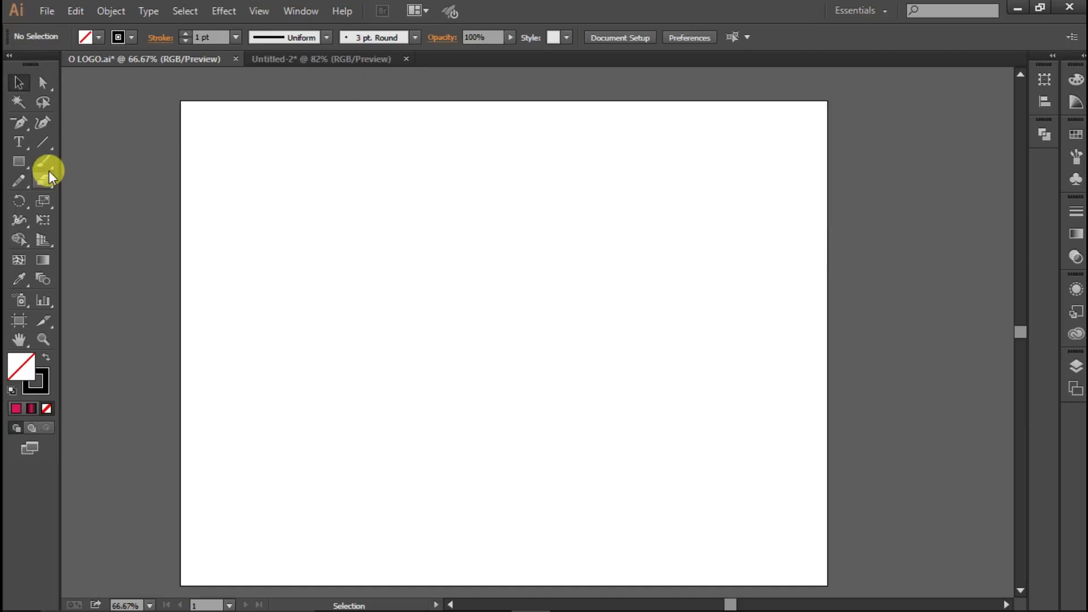
- Draw a large square on the artboard and round all its corners to 98.25 px
left_click(20, 162)
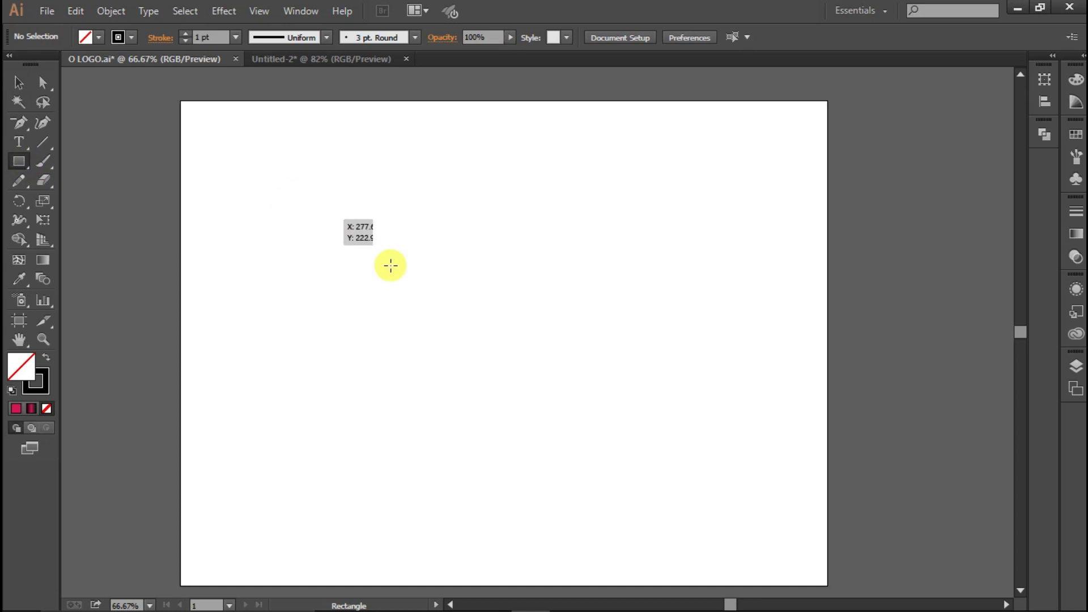
left_click_drag(309, 202, 587, 404)
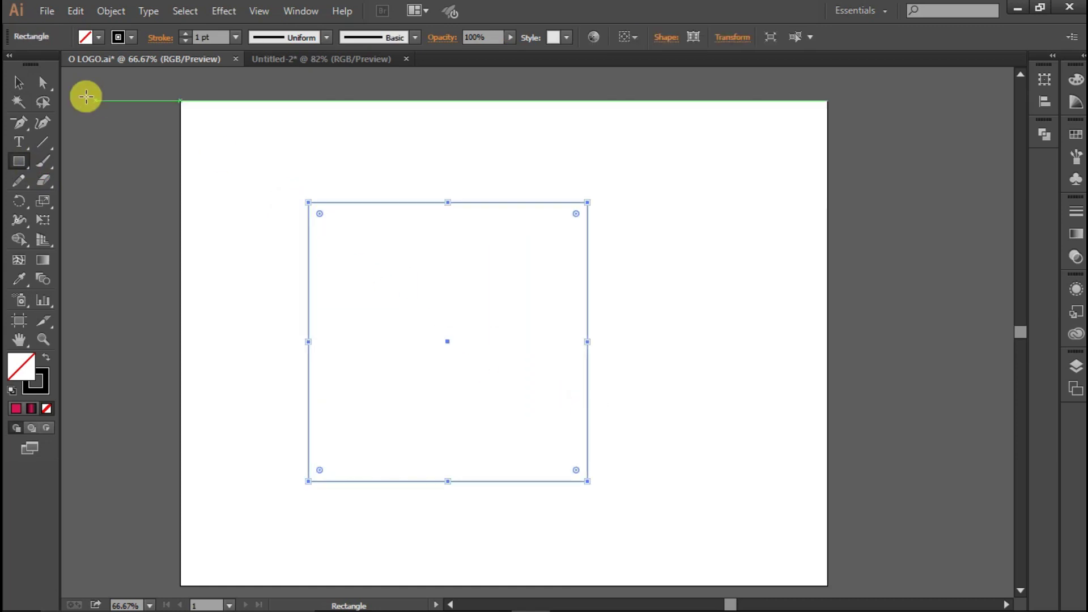
left_click(42, 83)
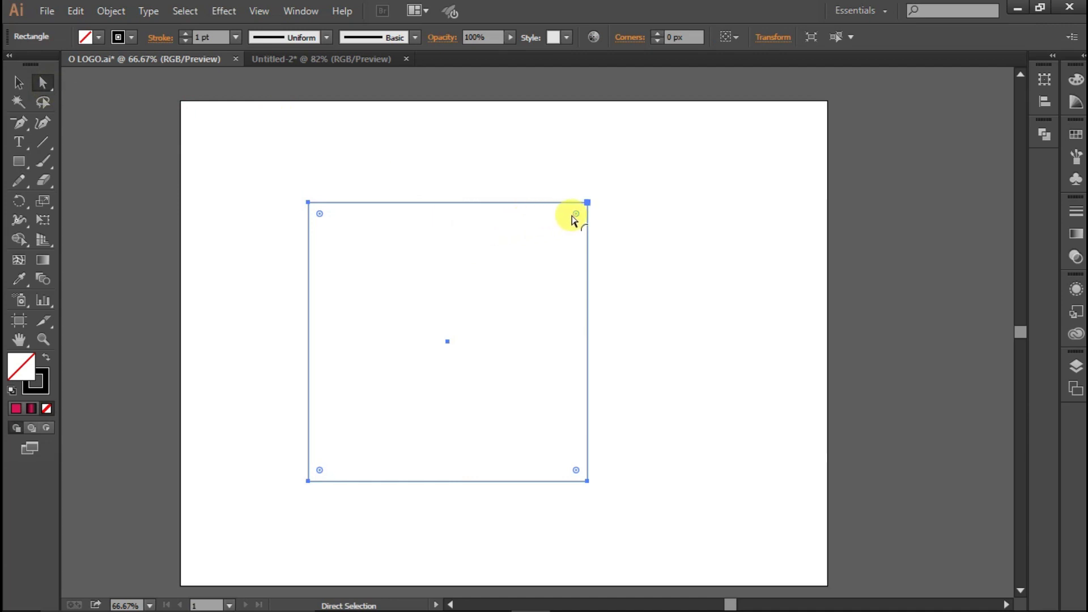
left_click_drag(574, 219, 522, 246)
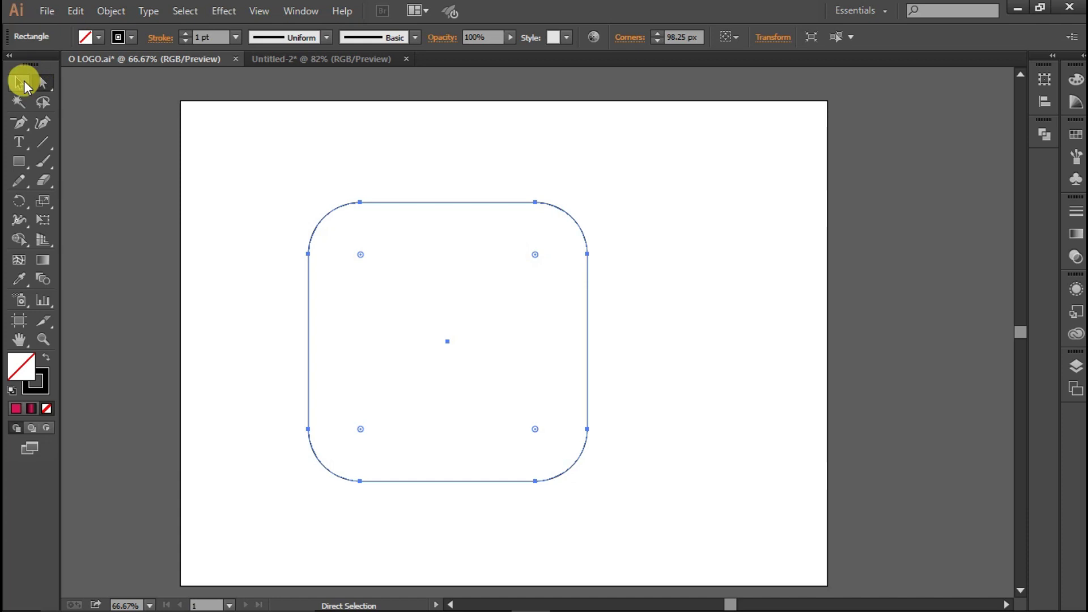
- Select the rounded square and start dragging a duplicate of it sideways
left_click(19, 82)
left_click(284, 126)
mouse_move(461, 203)
left_mouse_down()
mouse_move(530, 204)
mouse_move(468, 208)
left_mouse_up()
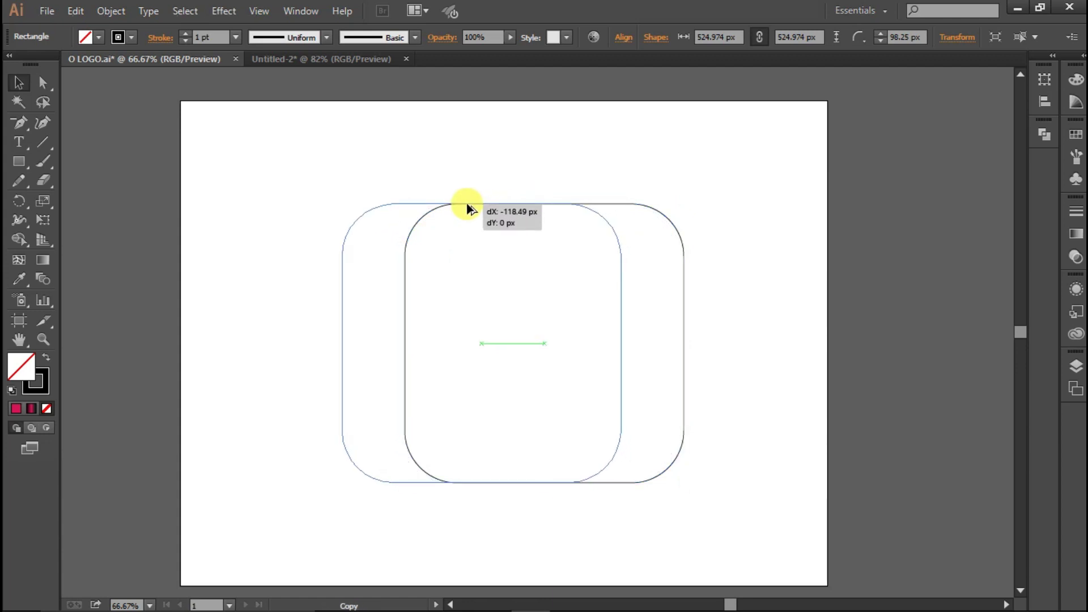
- Place an offset copy of the rounded square, then copy both and paste them in front
left_click_drag(468, 208, 663, 366)
left_click(448, 180)
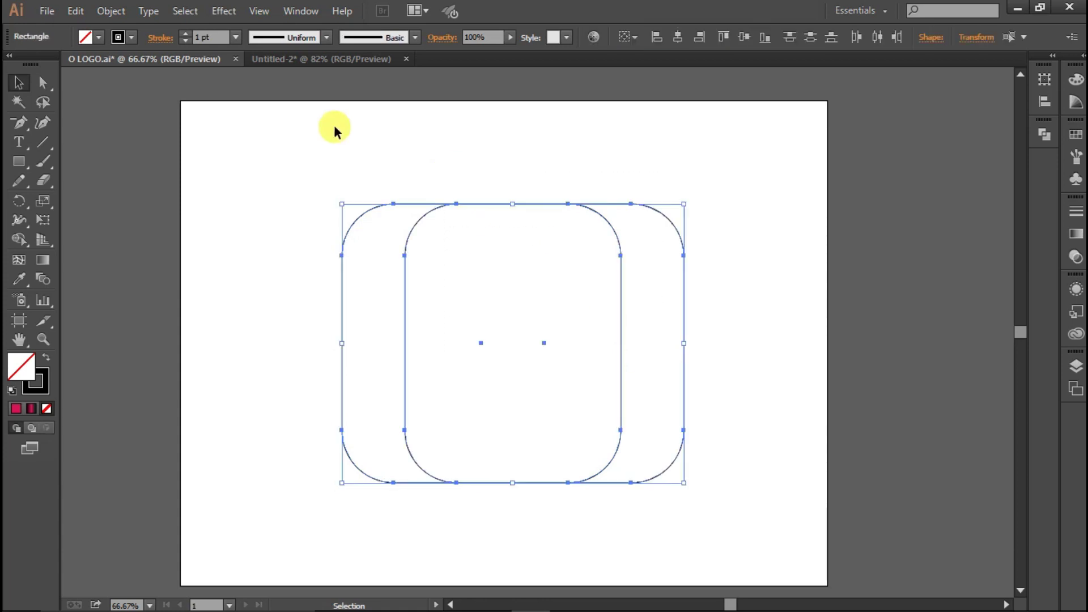
left_click(75, 11)
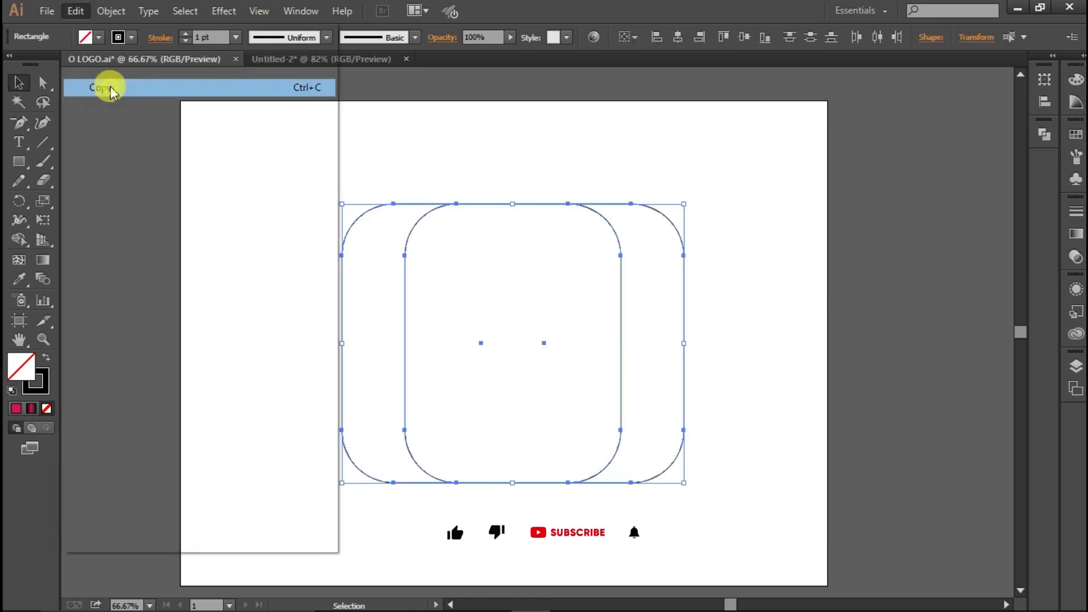
left_click(77, 11)
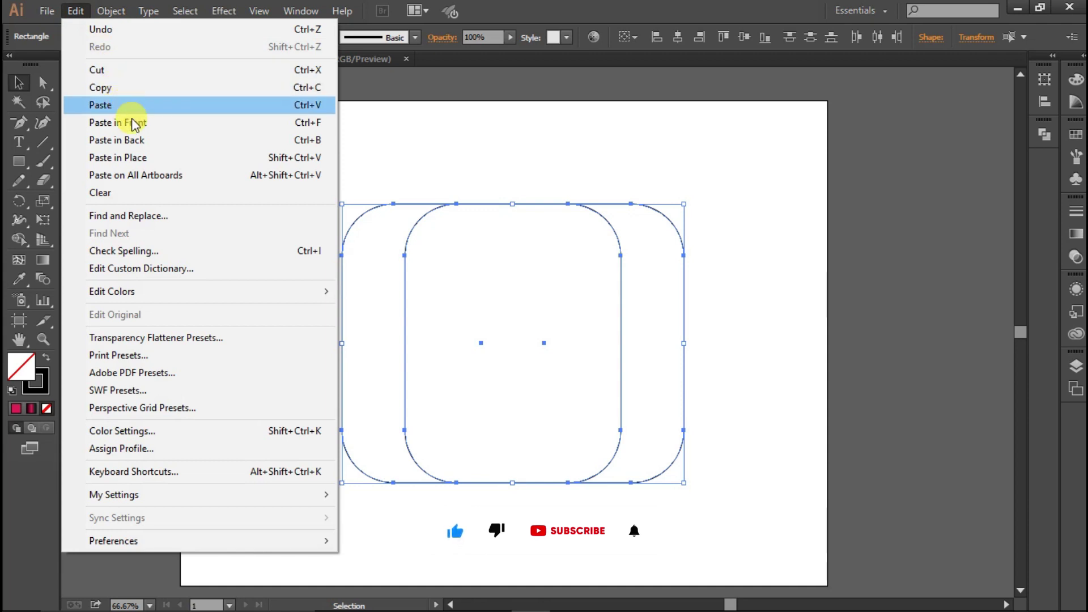
left_click(133, 122)
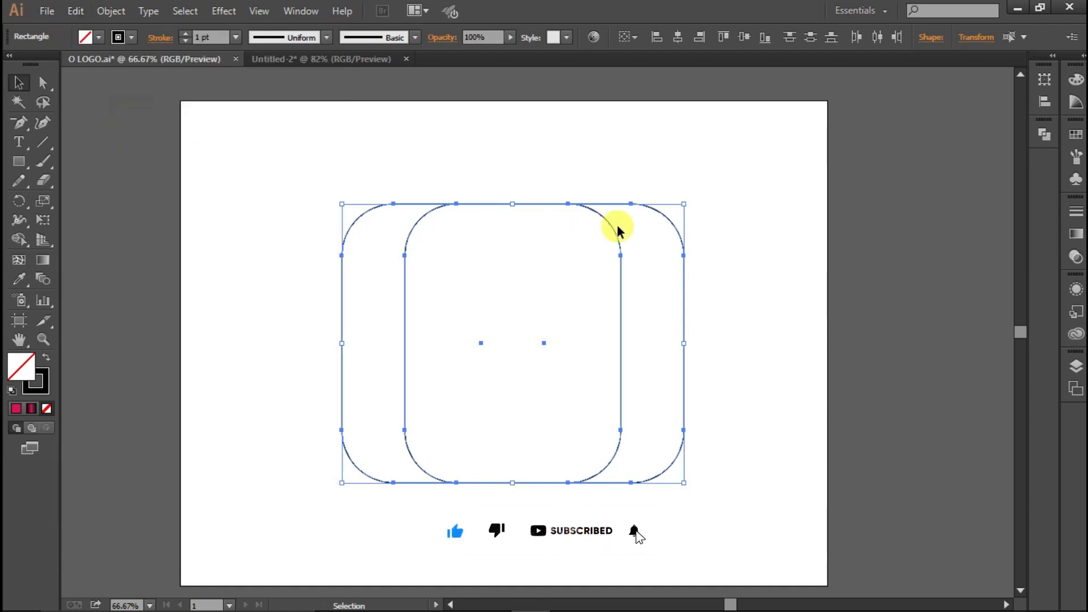
- Rotate the pasted pair a quarter turn, shift it up-right, then select all three squares
mouse_move(690, 197)
left_mouse_down()
mouse_move(589, 418)
mouse_move(572, 417)
left_mouse_up()
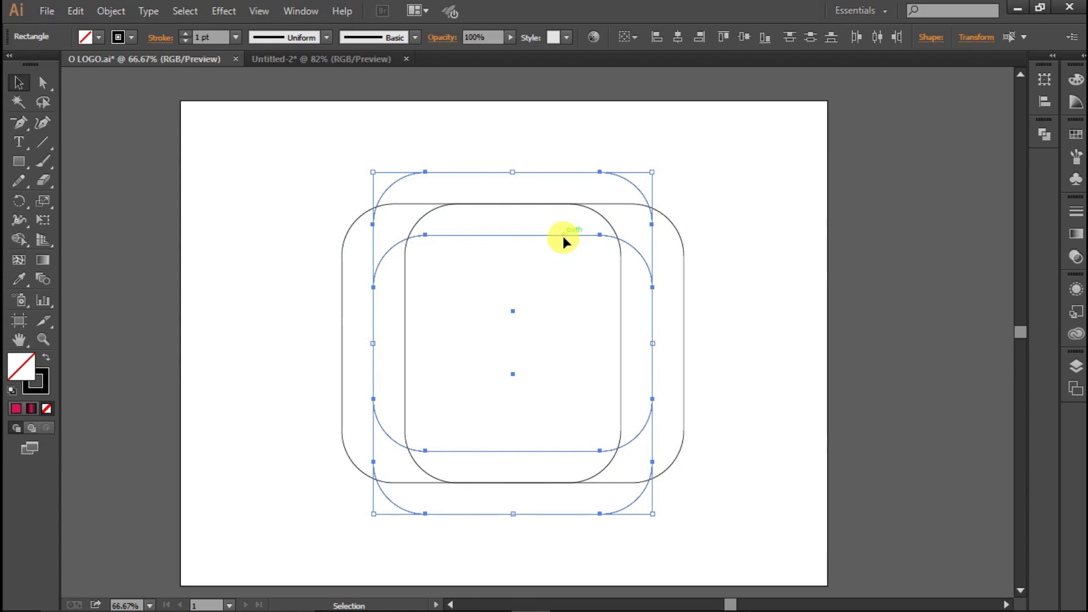
left_click_drag(562, 235, 593, 200)
left_click(730, 222)
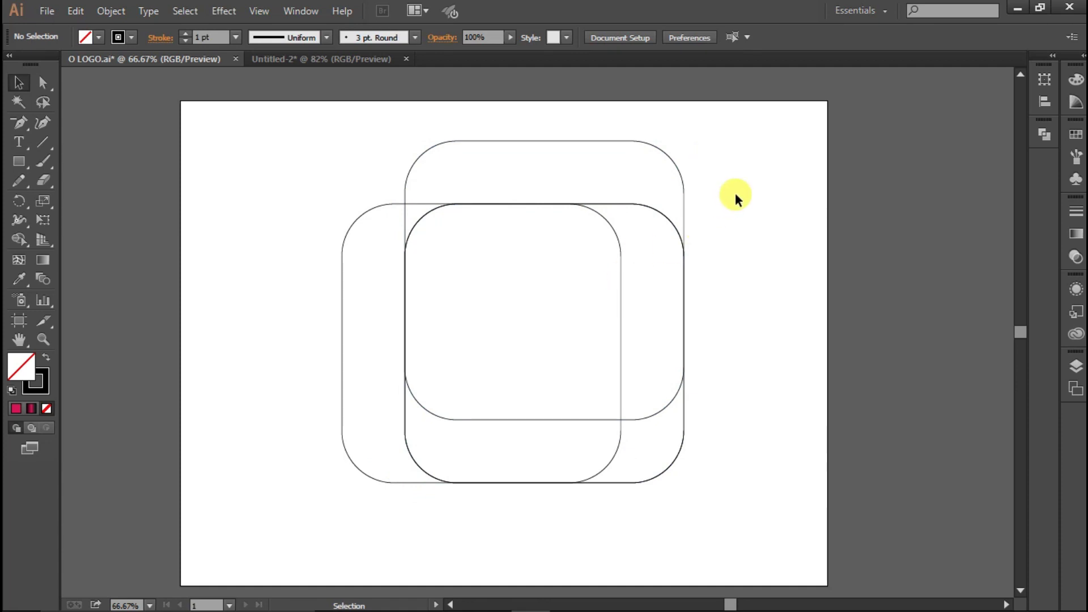
left_click_drag(721, 165, 318, 498)
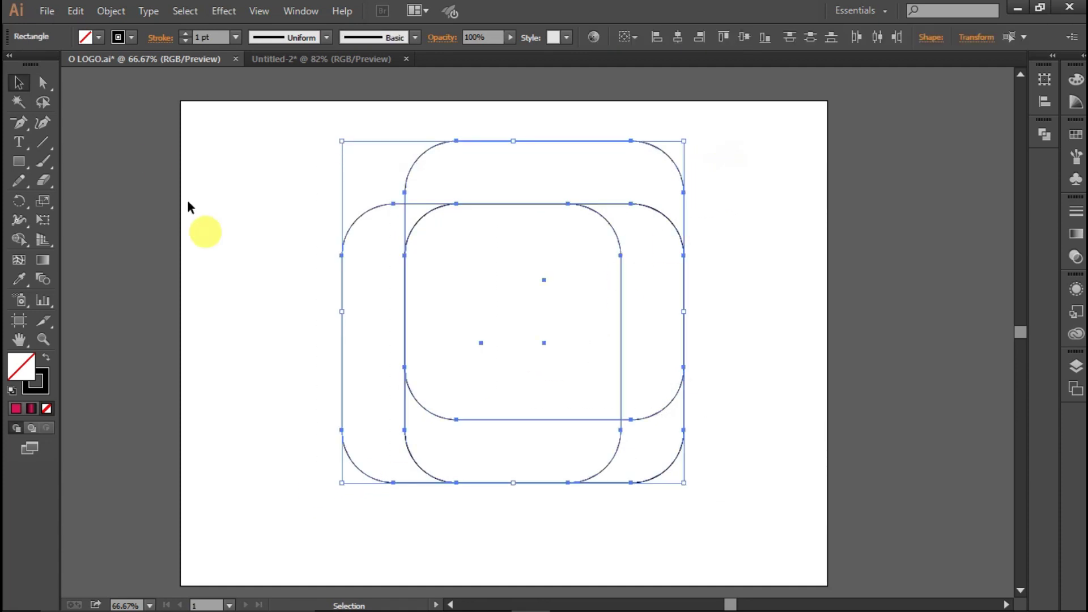
- Fill the right-hand overlap region black with Shape Builder and remove its stroke
left_click(19, 242)
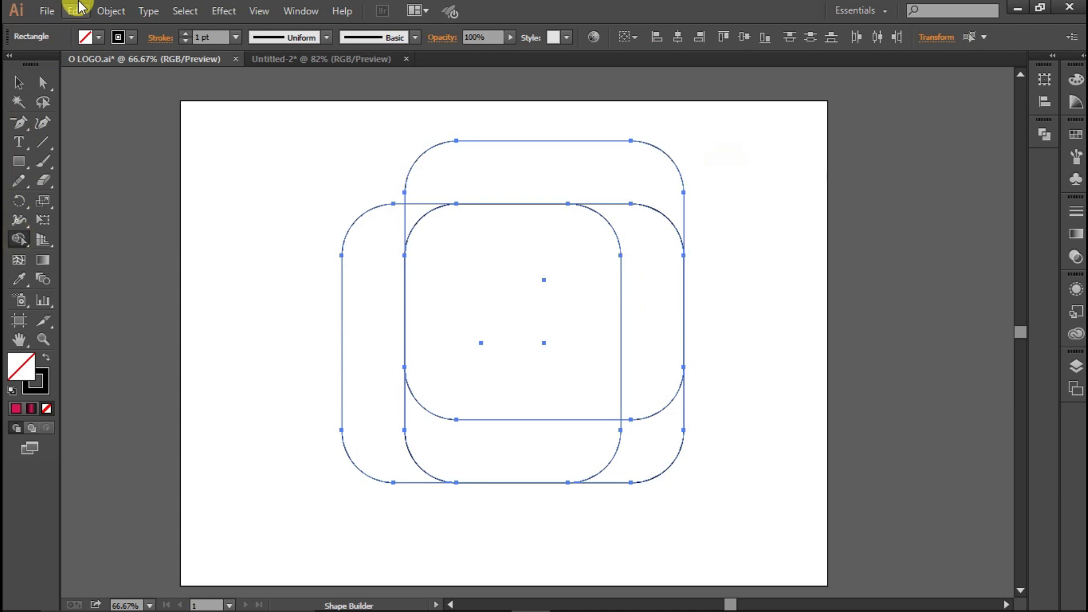
left_click(99, 37)
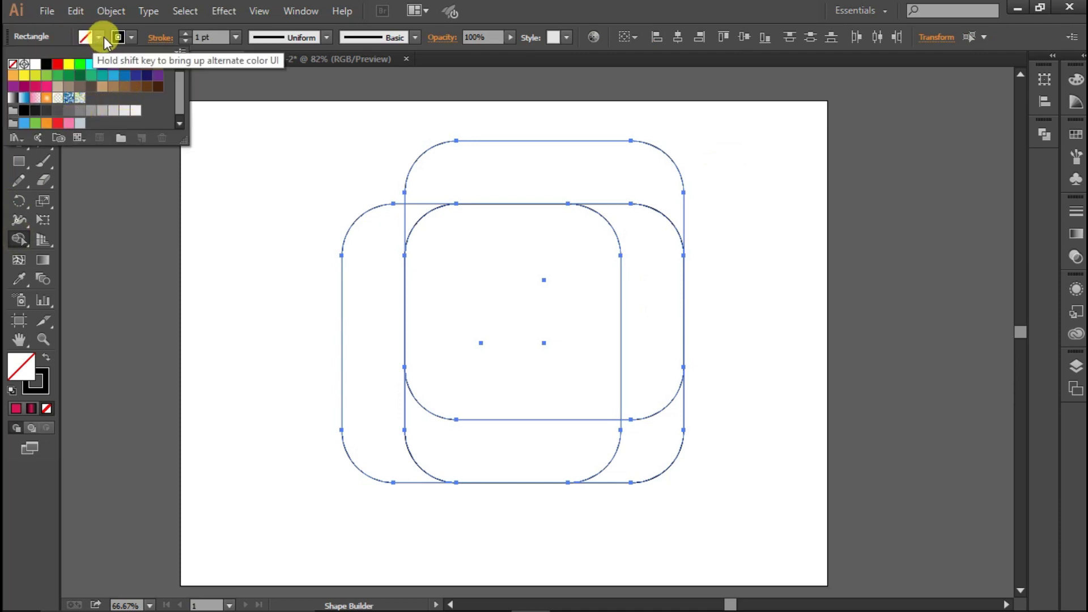
left_click(48, 65)
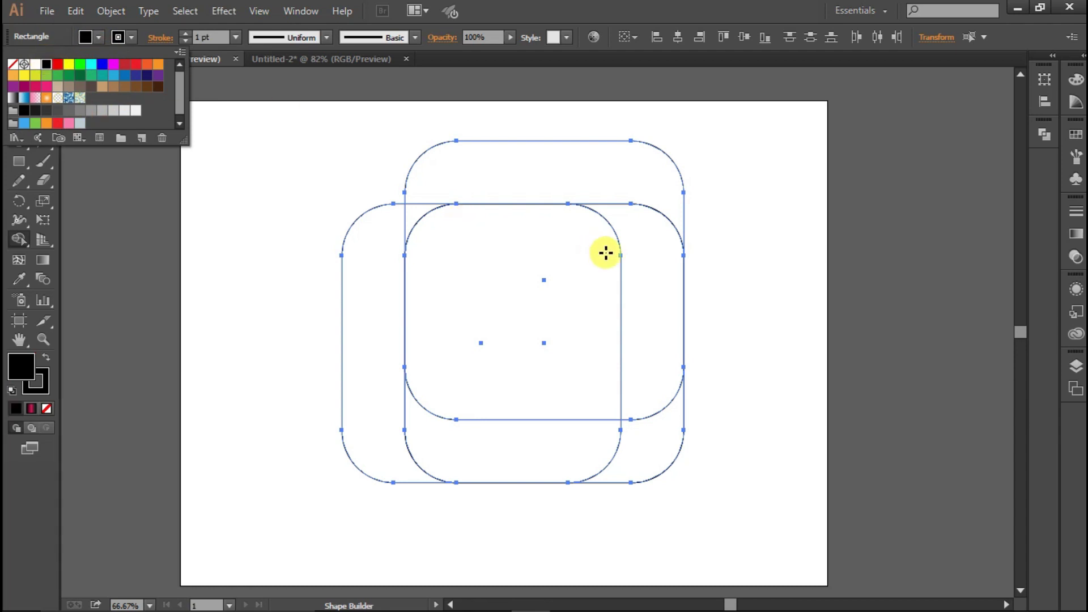
left_click(647, 280)
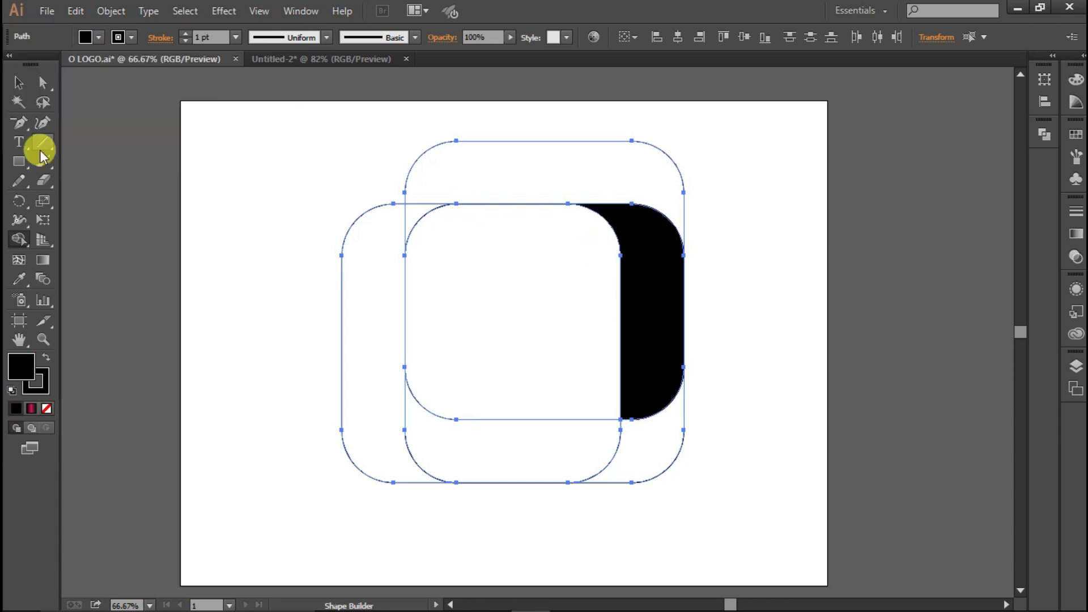
left_click(19, 83)
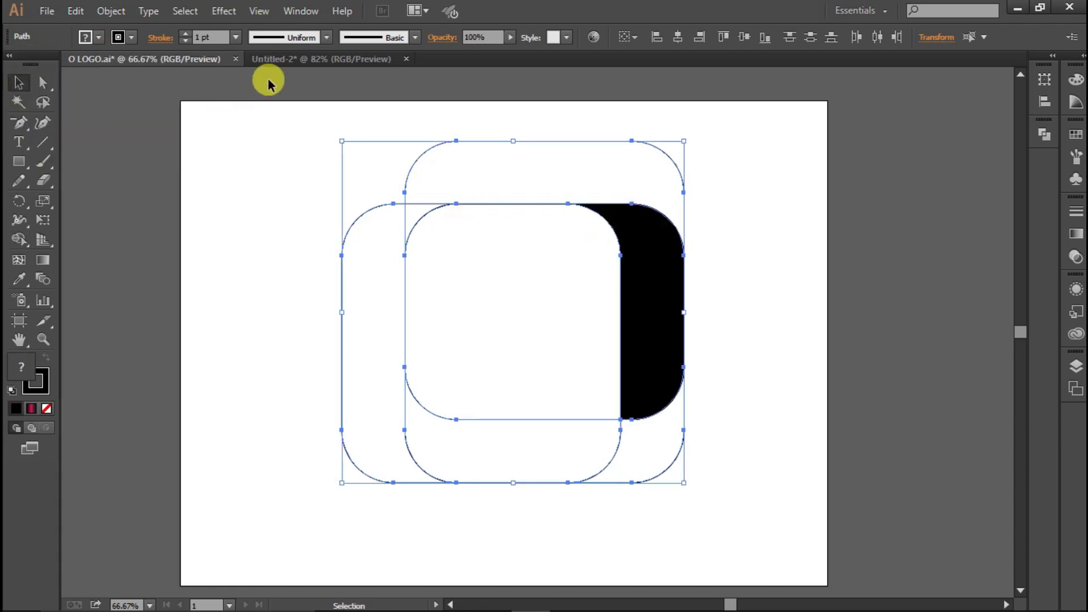
key("slash")
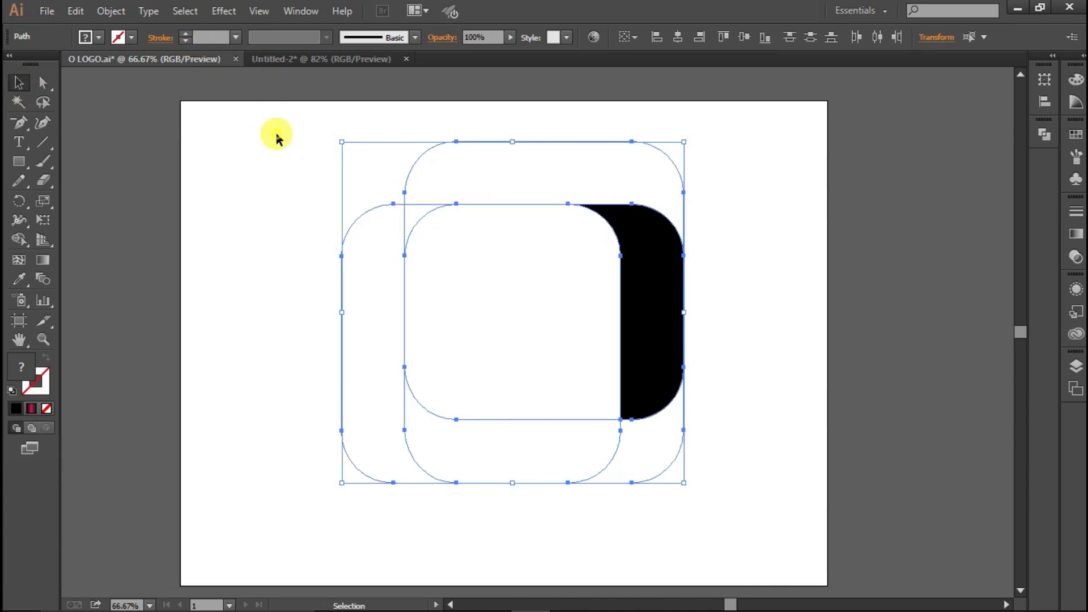
- Move the black shape aside and delete the leftover rounded square outlines
left_click(277, 139)
left_click_drag(634, 278, 826, 307)
mouse_move(284, 116)
left_mouse_down()
mouse_move(655, 364)
mouse_move(751, 547)
left_mouse_up()
key("Delete")
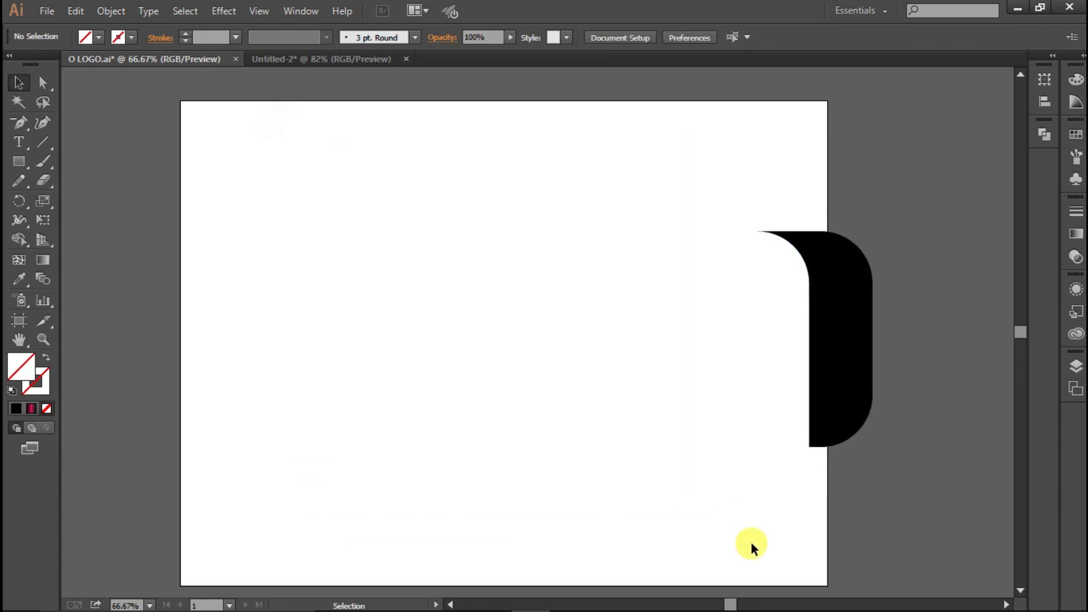
- Move the black shape back to centre and give it a gradient with a recoloured middle stop
left_click_drag(854, 381, 645, 363)
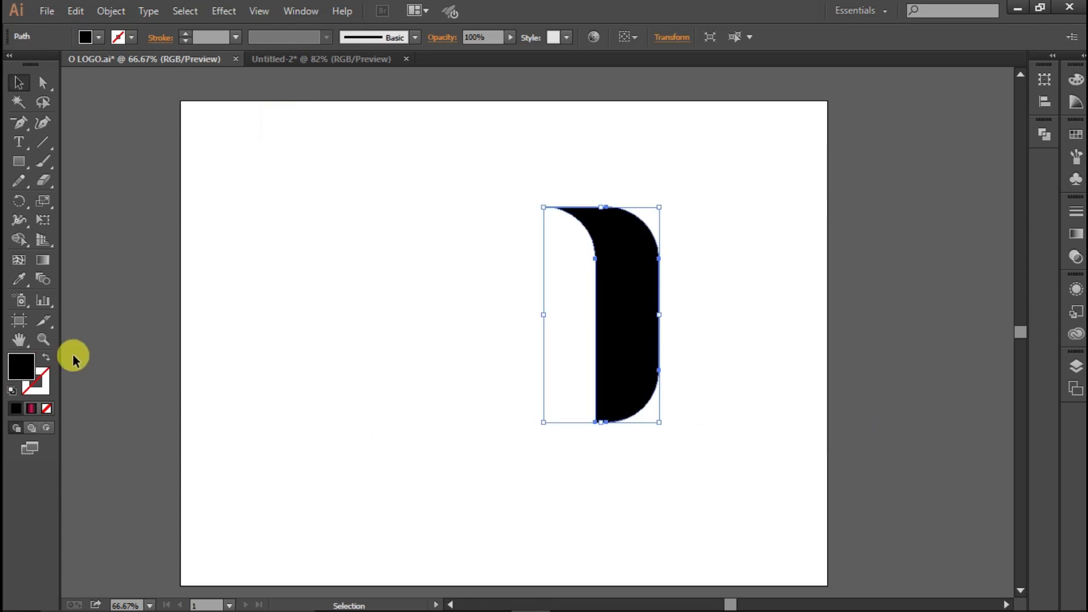
left_click(44, 263)
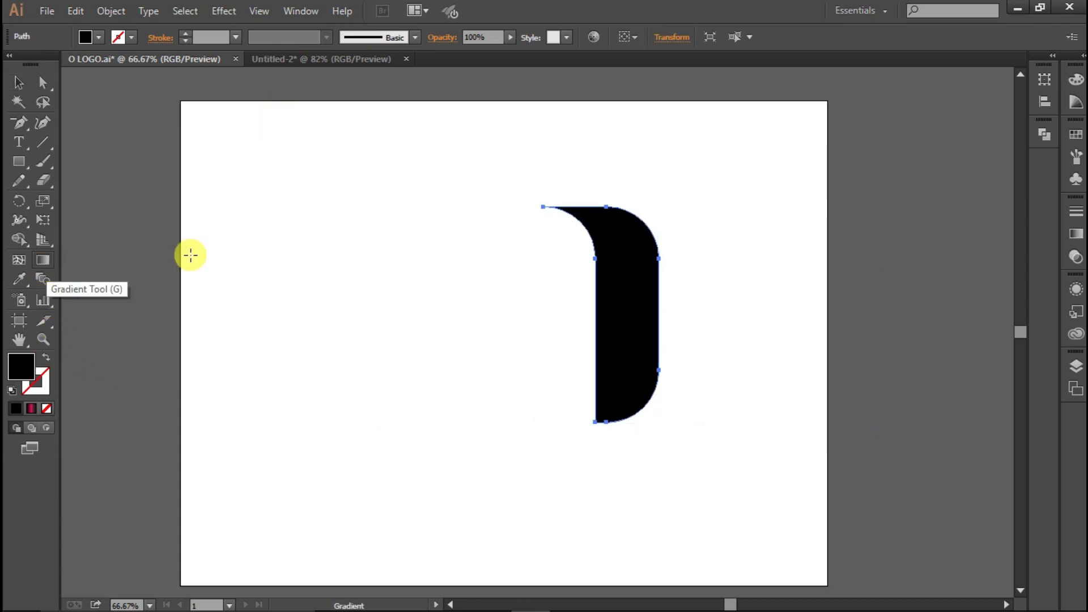
left_click(606, 310)
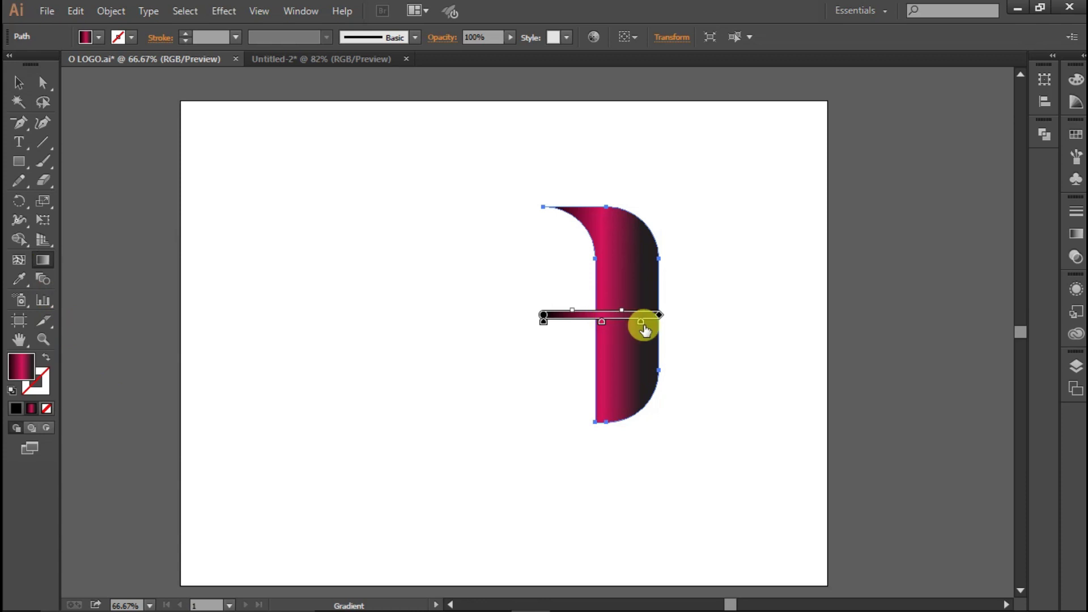
double_click(602, 320)
left_click(546, 374)
left_click(503, 308)
- Adjust the gradient and turn it vertical, pink at top fading to black below
left_click_drag(585, 315, 600, 314)
mouse_move(659, 316)
left_mouse_down()
mouse_move(680, 315)
mouse_move(658, 318)
left_mouse_up()
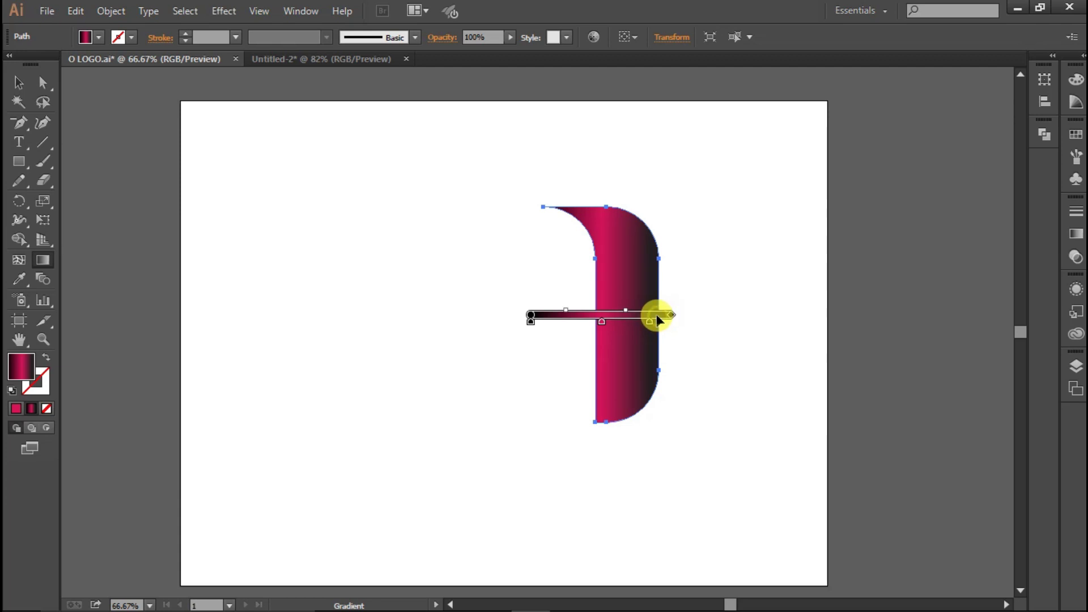
left_click_drag(658, 318, 653, 318)
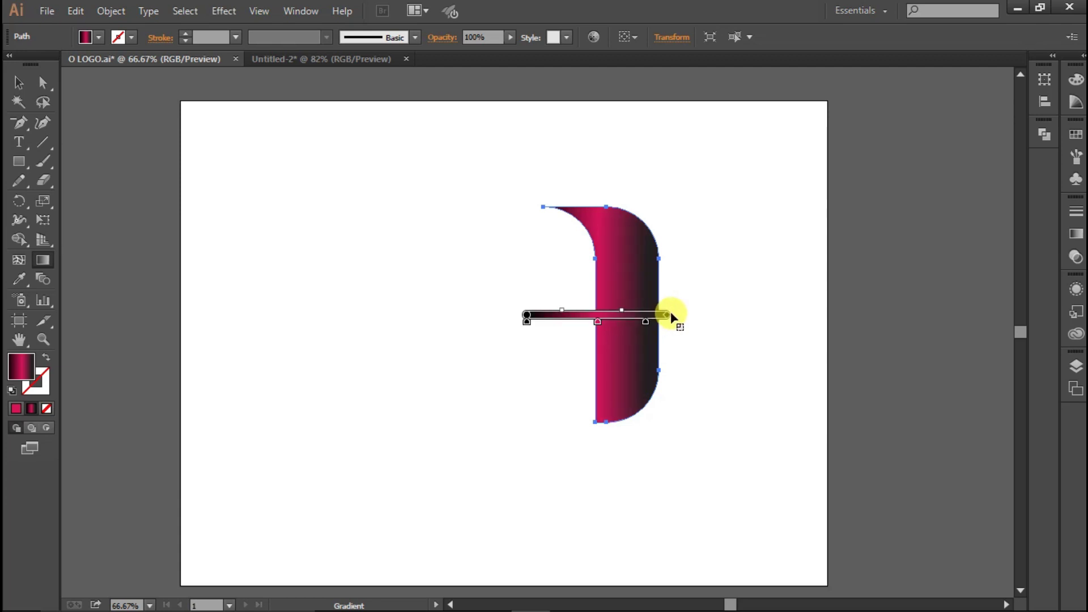
left_click_drag(672, 313, 527, 213)
mouse_move(600, 246)
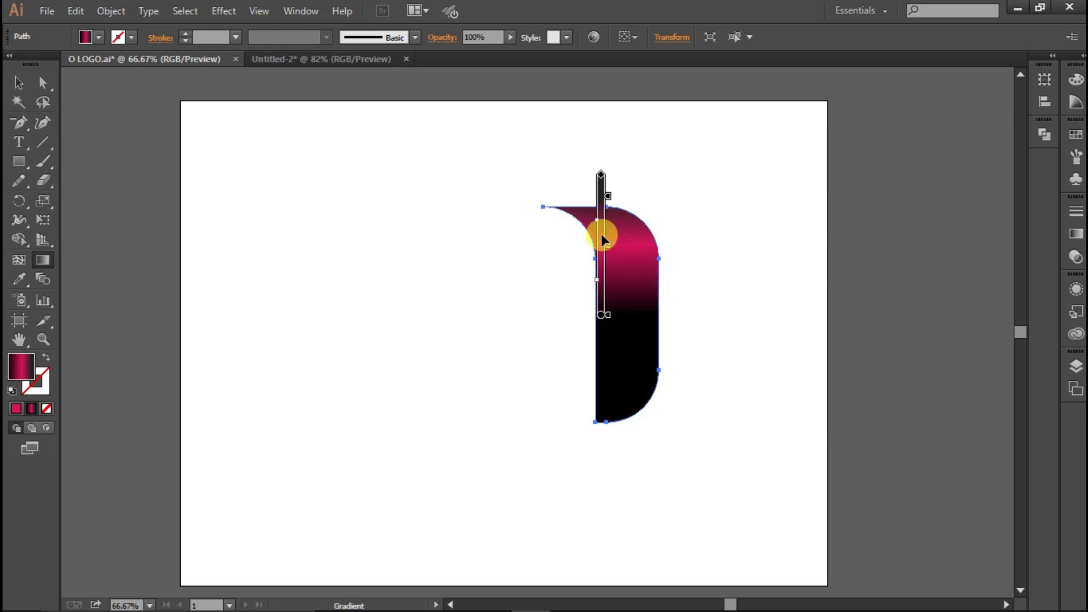
- Reposition the vertical gradient so crimson glows mid-piece, fading to black at top and bottom
left_click_drag(600, 230, 601, 369)
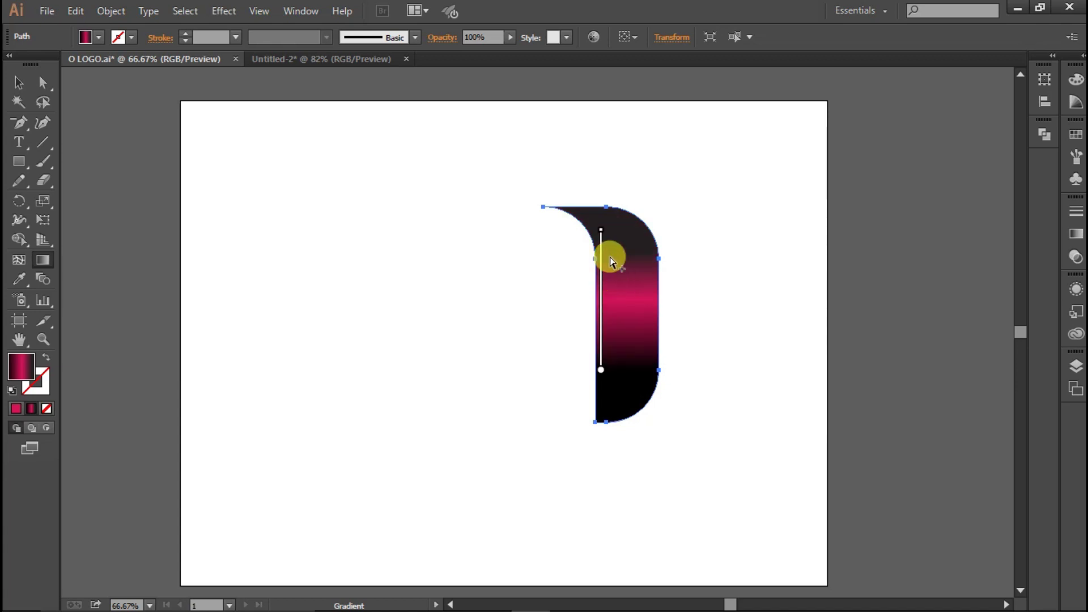
mouse_move(601, 231)
left_mouse_down()
mouse_move(601, 176)
mouse_move(618, 247)
mouse_move(599, 178)
left_mouse_up()
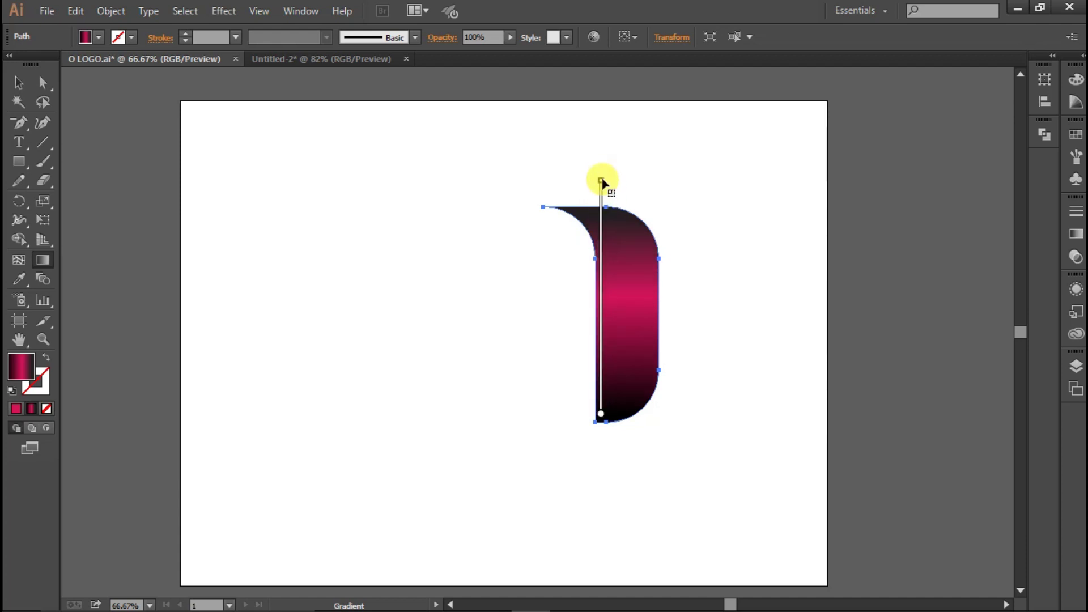
left_click_drag(602, 181, 605, 170)
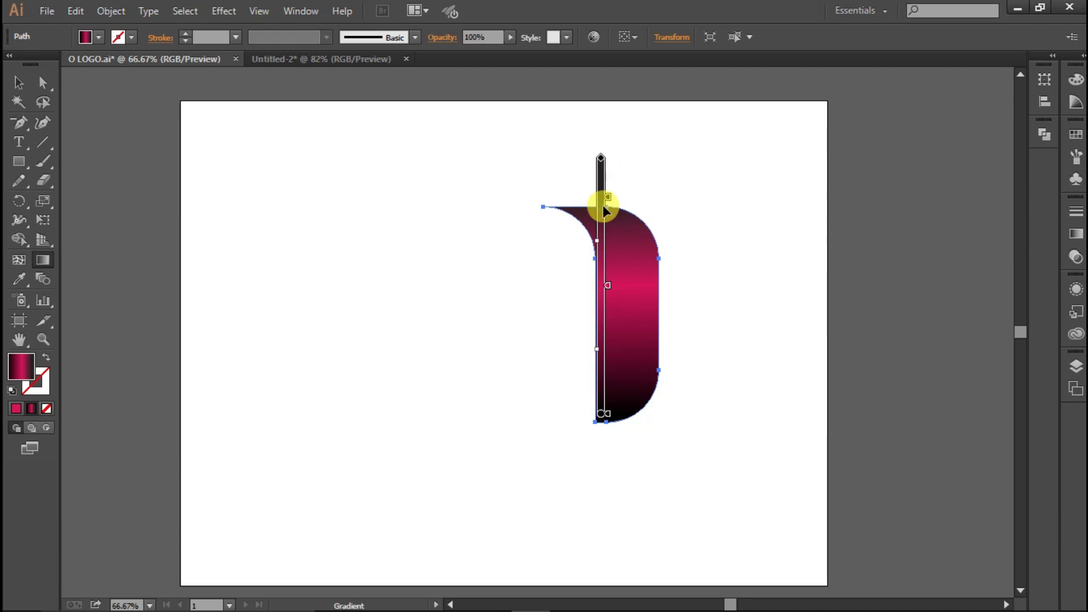
mouse_move(608, 222)
left_mouse_down()
mouse_move(615, 244)
mouse_move(608, 231)
left_mouse_up()
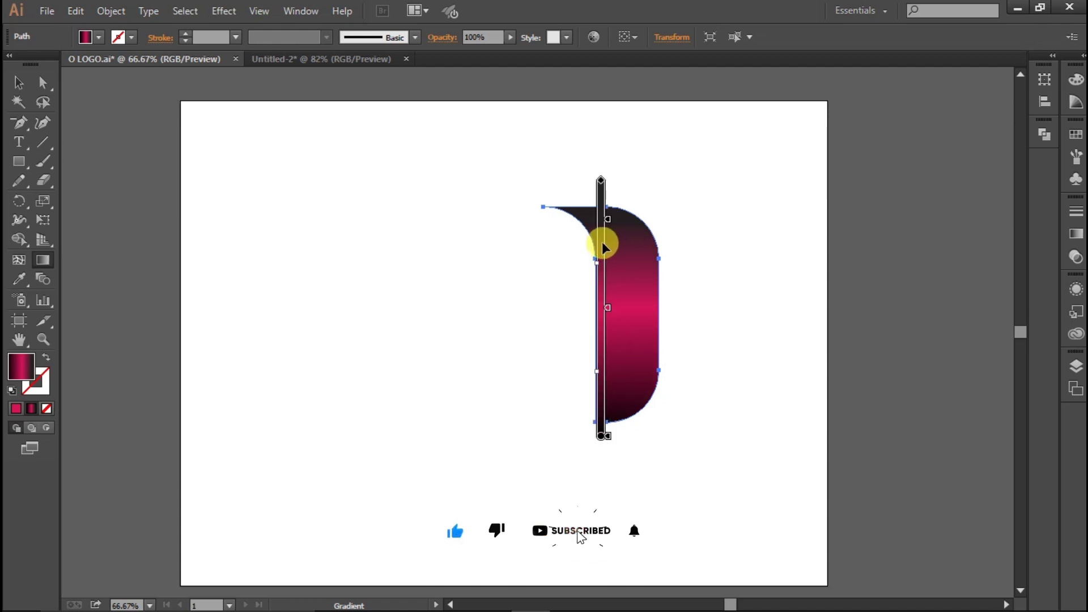
left_click_drag(604, 242, 610, 229)
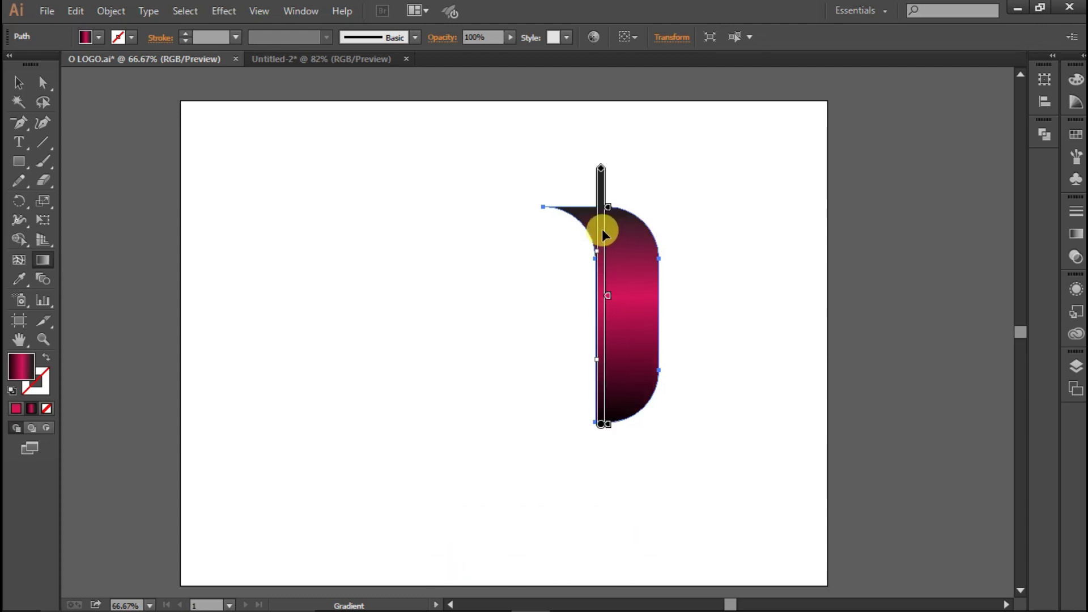
left_click_drag(601, 232, 604, 239)
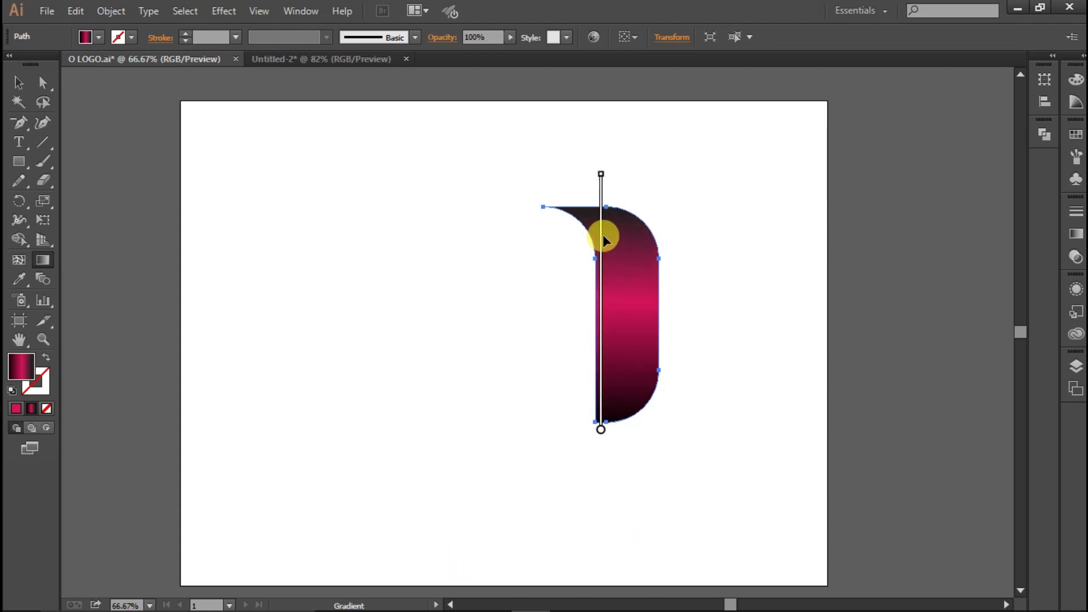
left_click(22, 83)
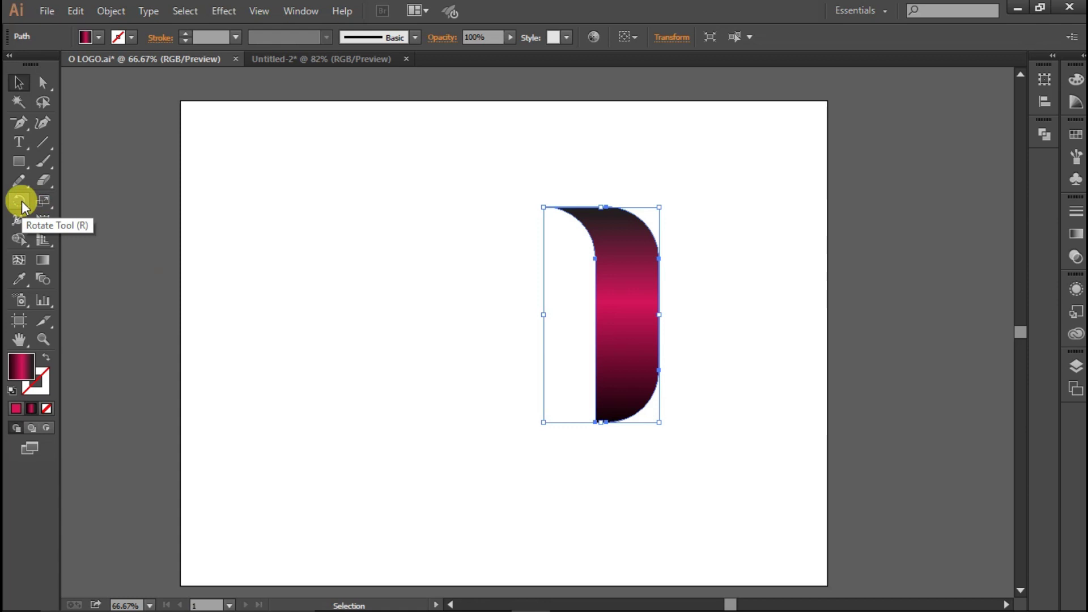
- Try moving the ribbon piece to the left, then undo that move
left_click(22, 202)
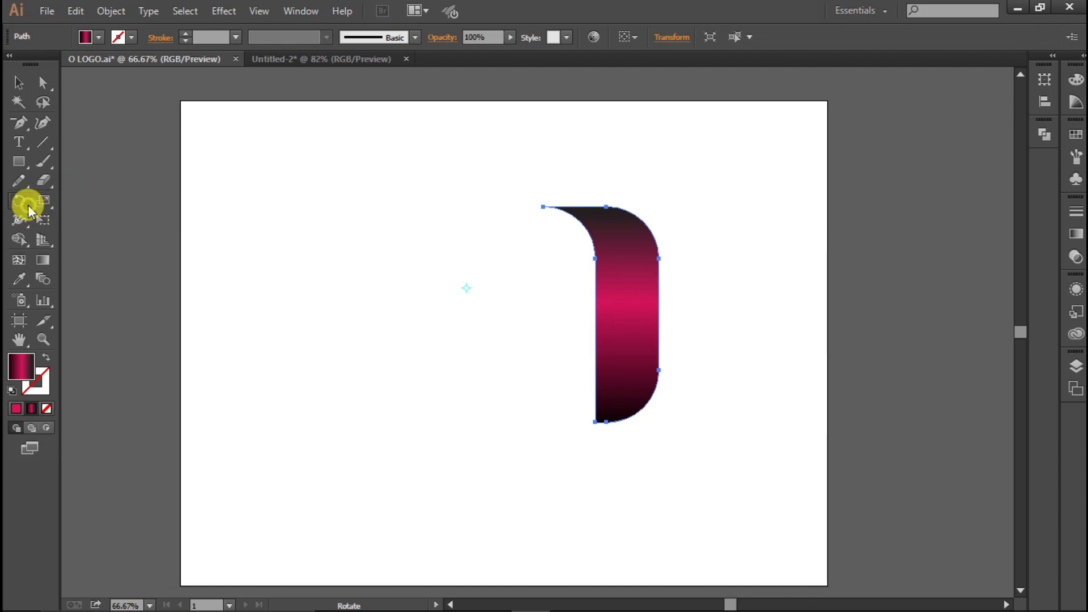
left_click(19, 83)
left_click(387, 258)
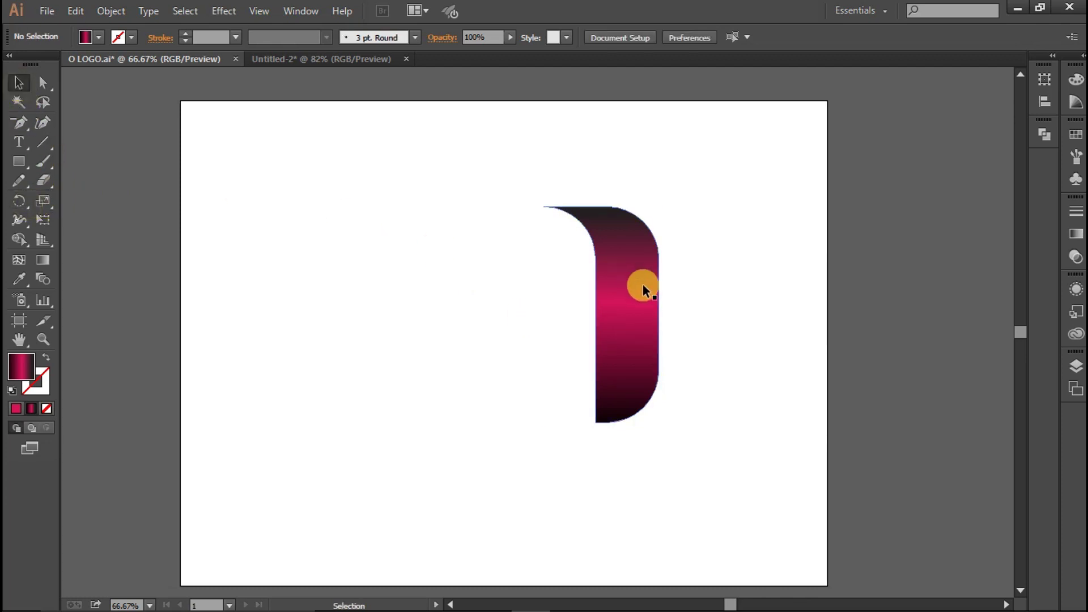
left_click_drag(642, 284, 545, 286)
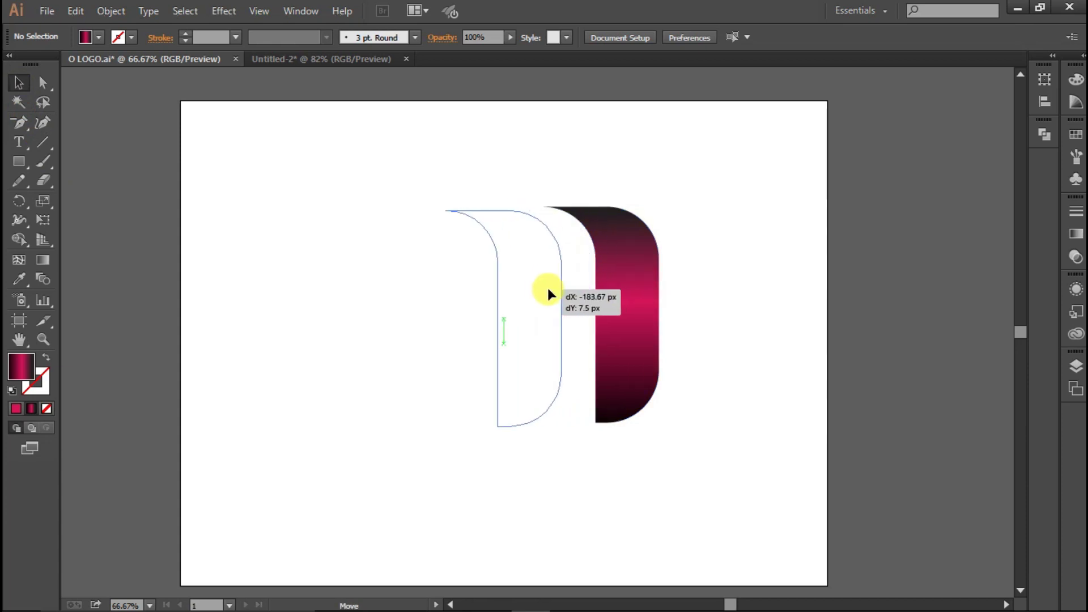
key("ctrl+z")
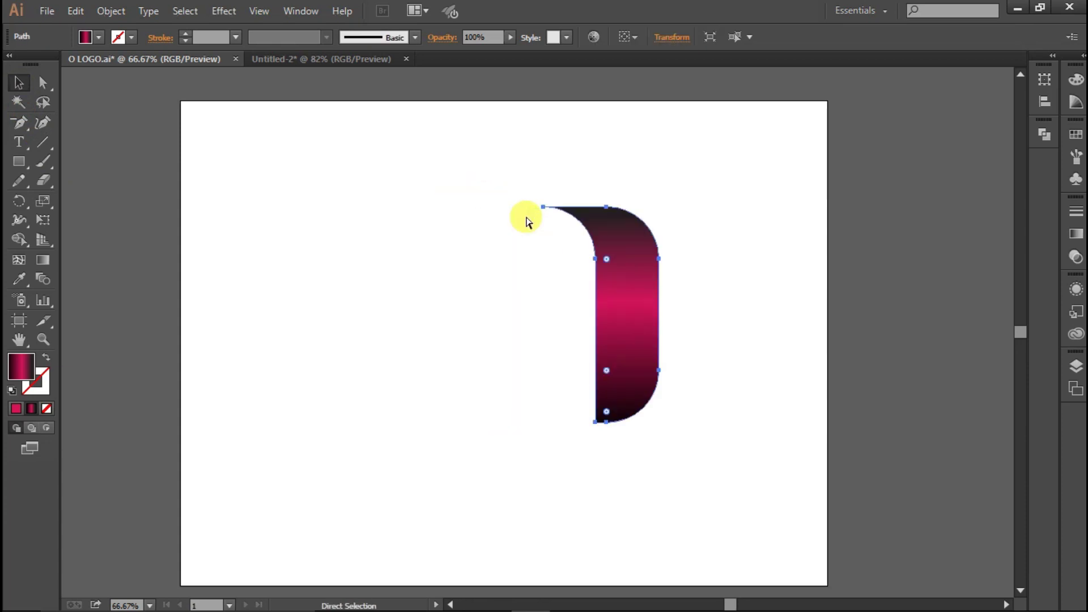
- Duplicate the ribbon piece, rotate the copy 90° and place it as the top bar
left_click_drag(611, 235, 527, 237)
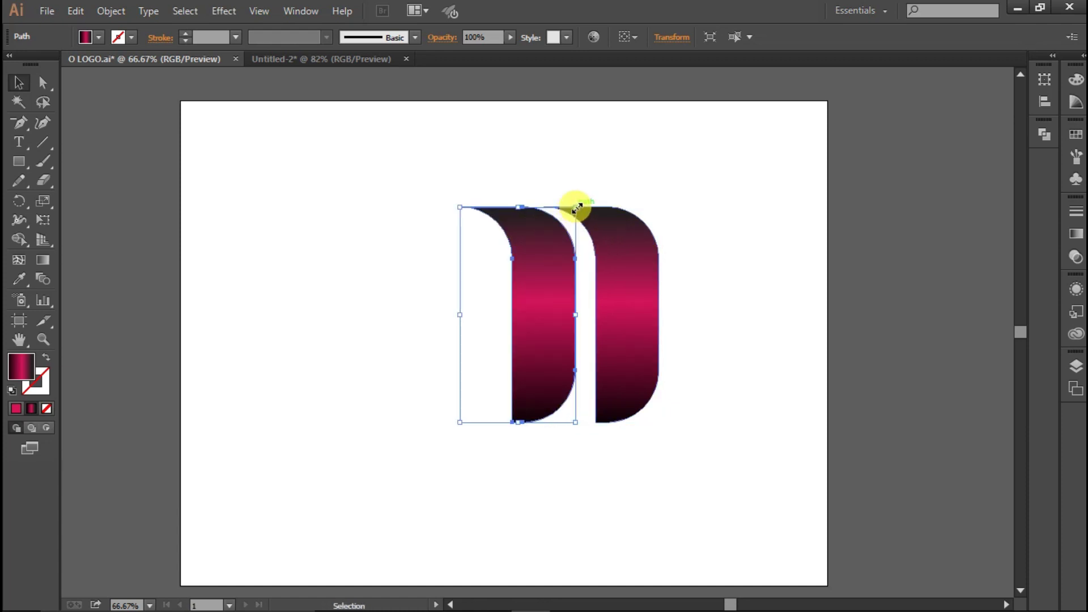
left_click_drag(453, 203, 474, 340)
left_click_drag(490, 289, 468, 246)
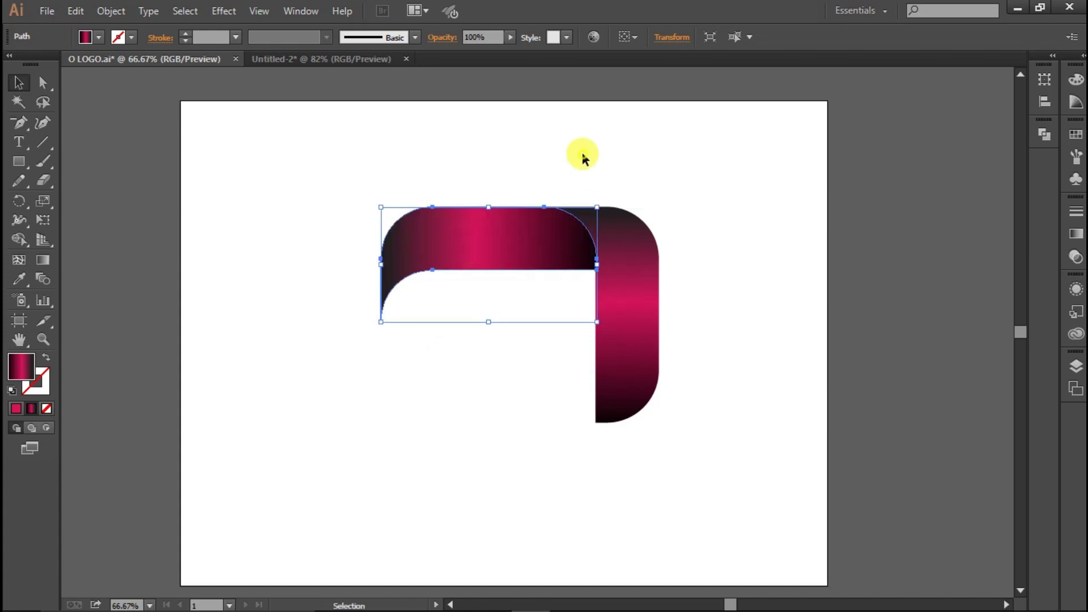
left_click(583, 152)
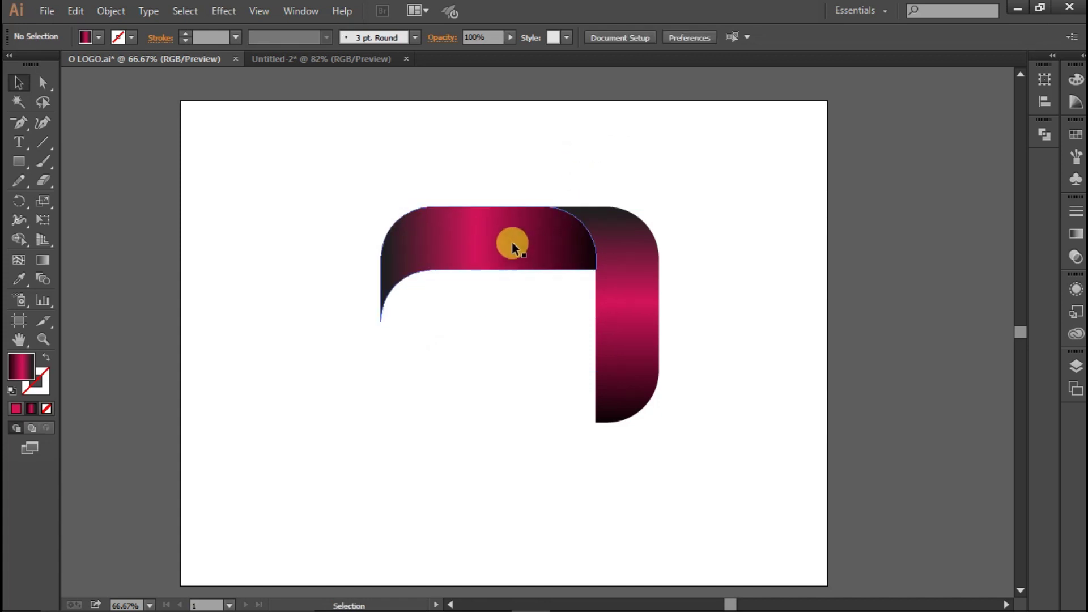
- Duplicate both joined pieces, rotate the copy 180° and fit it in as the bottom and left sides
left_click_drag(528, 182, 697, 346)
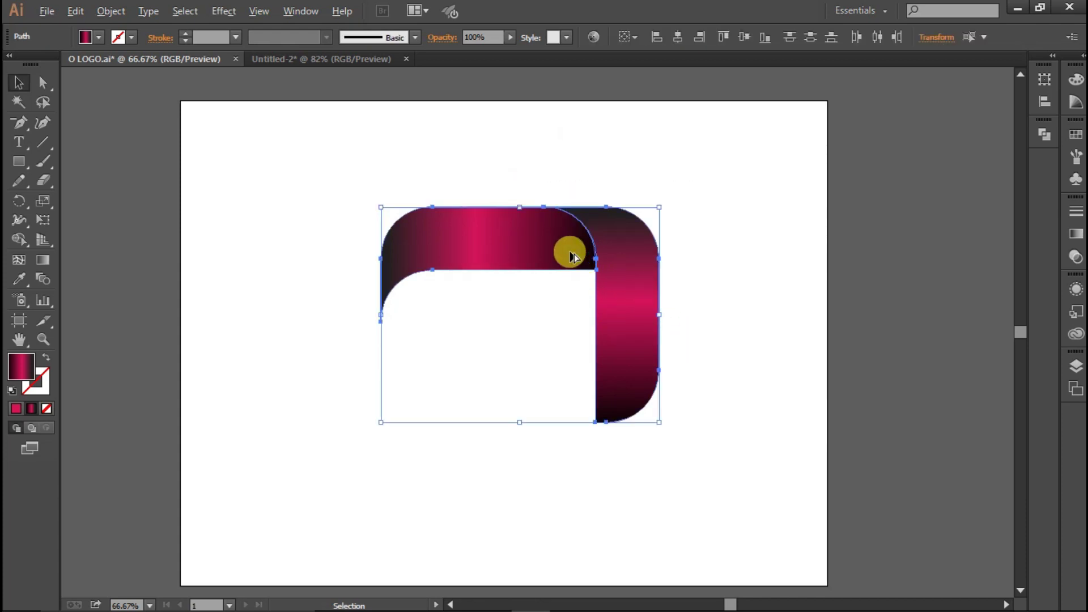
left_click_drag(572, 257, 594, 358)
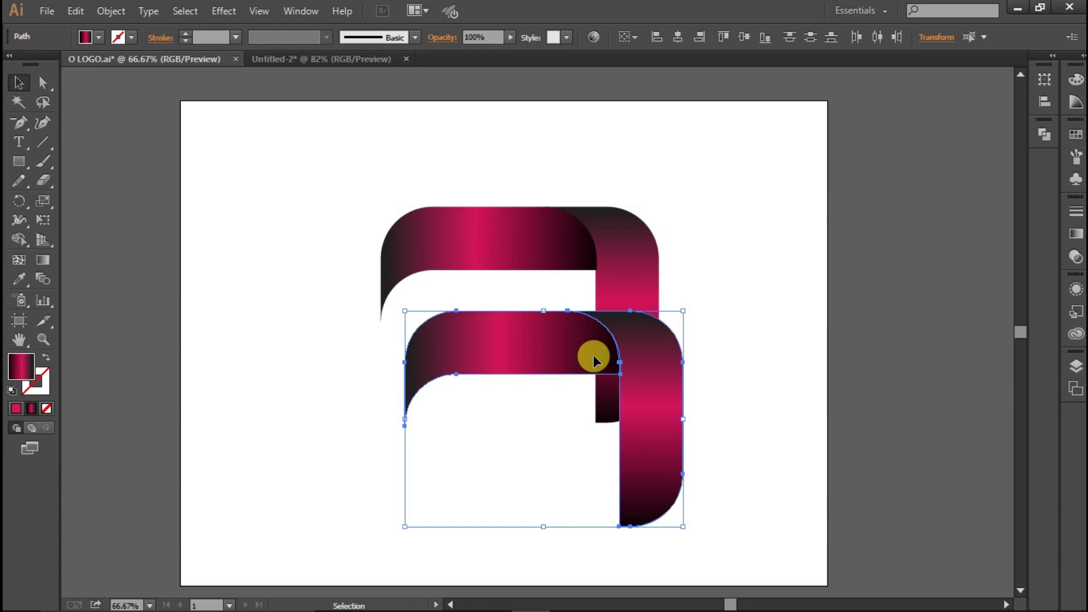
mouse_move(690, 307)
left_mouse_down()
mouse_move(600, 447)
mouse_move(413, 422)
mouse_move(539, 427)
mouse_move(522, 437)
left_mouse_up()
left_click_drag(442, 449, 419, 414)
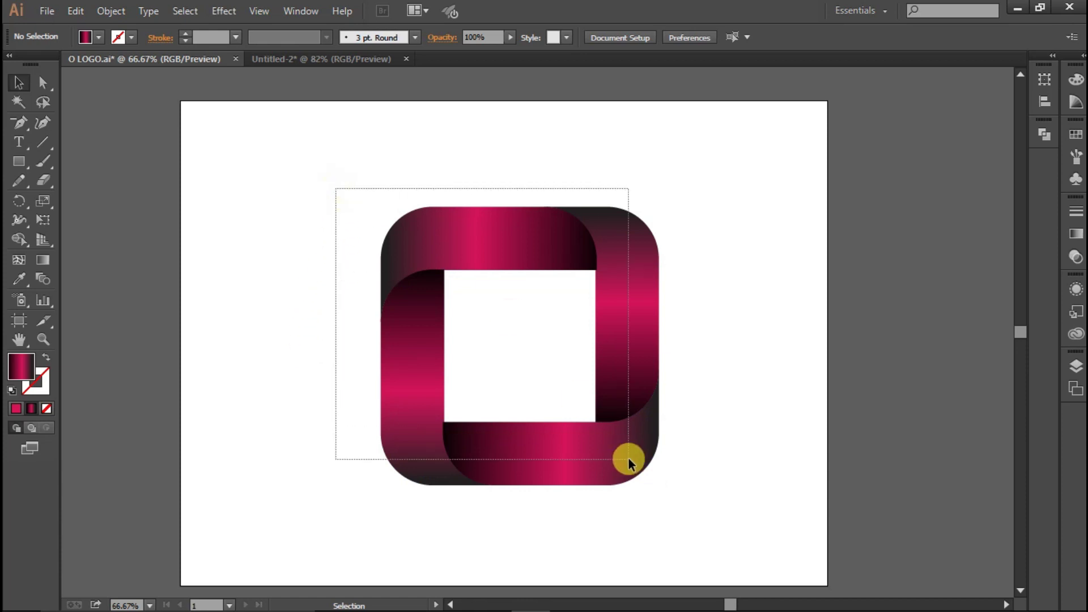
- Rotate the whole ribbon loop exactly 45° into a diamond
left_click_drag(336, 194, 698, 490)
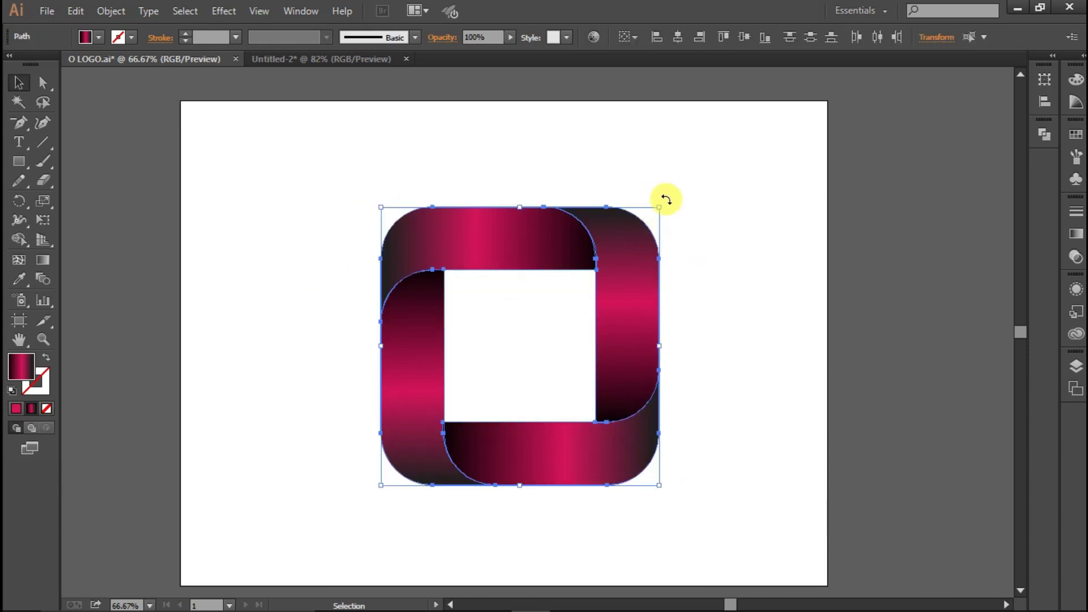
left_click_drag(663, 199, 682, 350)
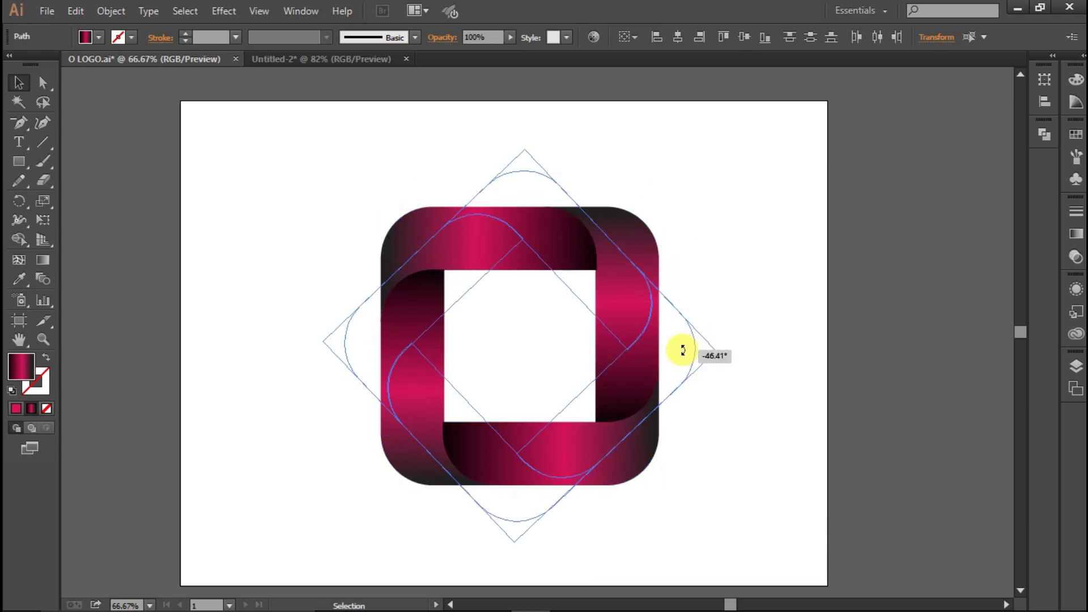
key("shift")
left_click_drag(683, 350, 682, 349)
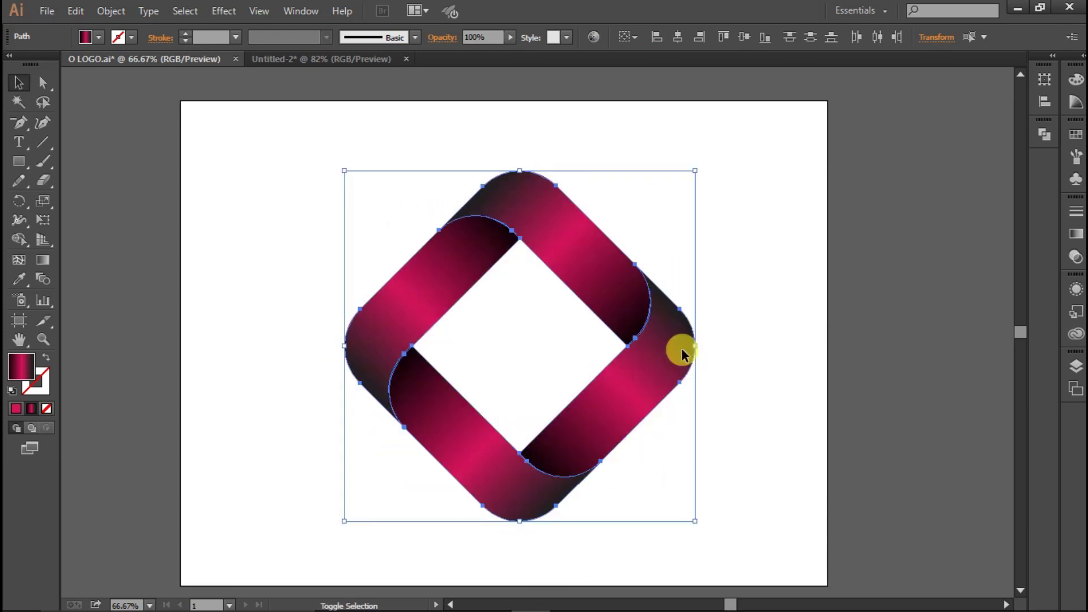
- Select all the diamond's pieces and group them into one logo
left_click(757, 369)
left_click_drag(332, 160, 731, 510)
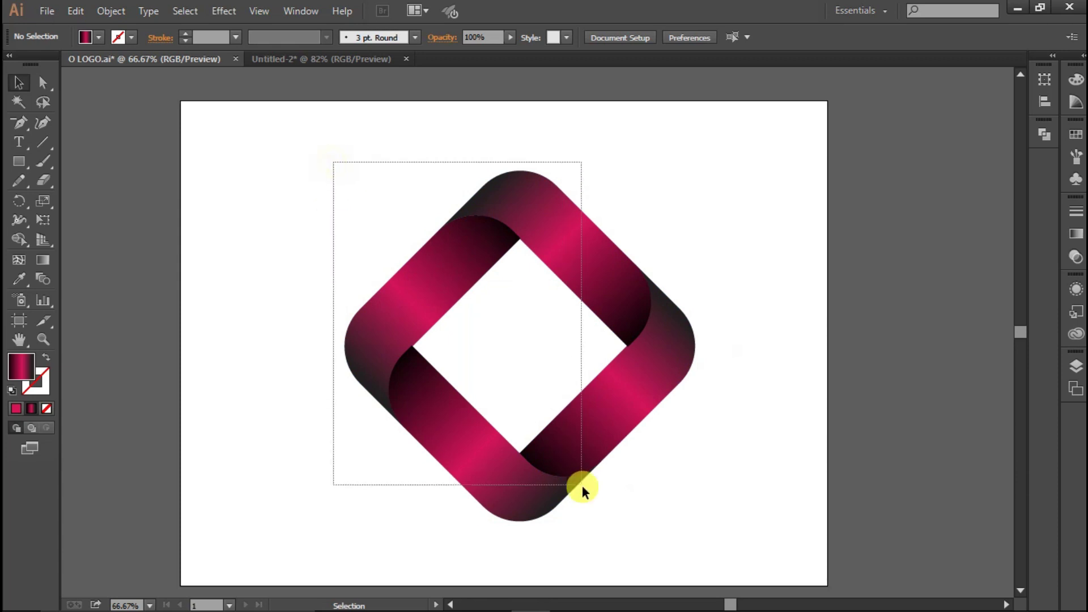
right_click(647, 347)
left_click(676, 424)
- Move the grouped logo up the page and scale it down evenly around its centre
left_click_drag(625, 396, 627, 345)
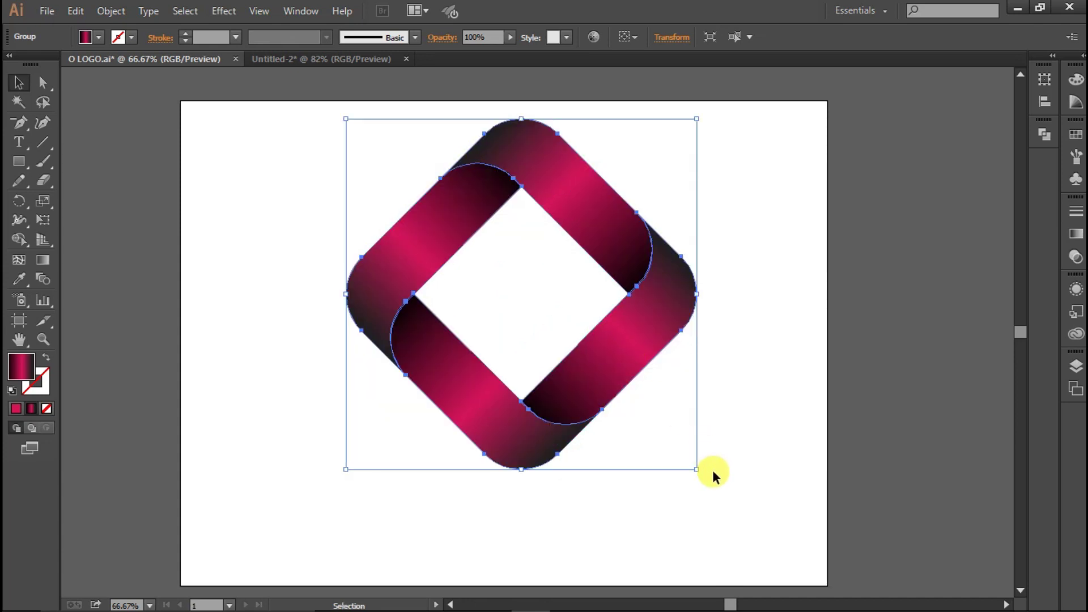
left_click_drag(694, 469, 671, 429)
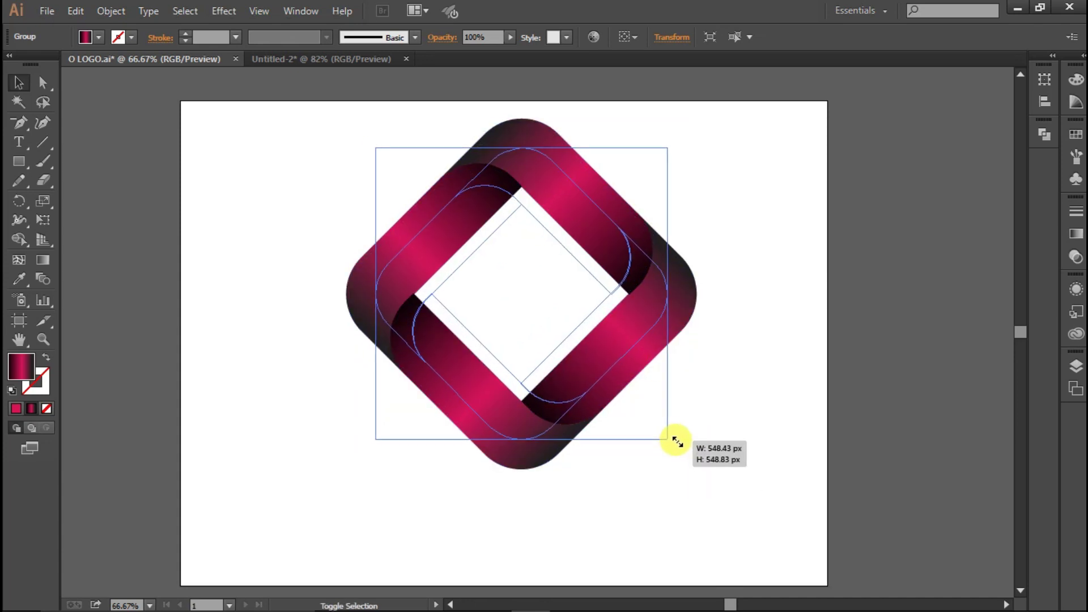
left_click_drag(562, 381, 560, 346)
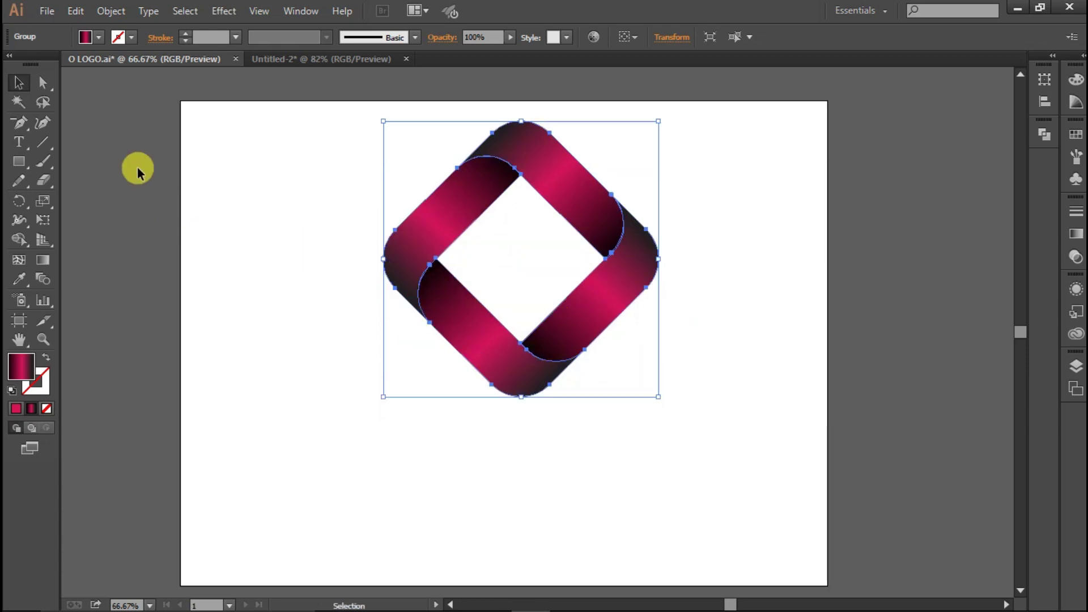
left_click(200, 197)
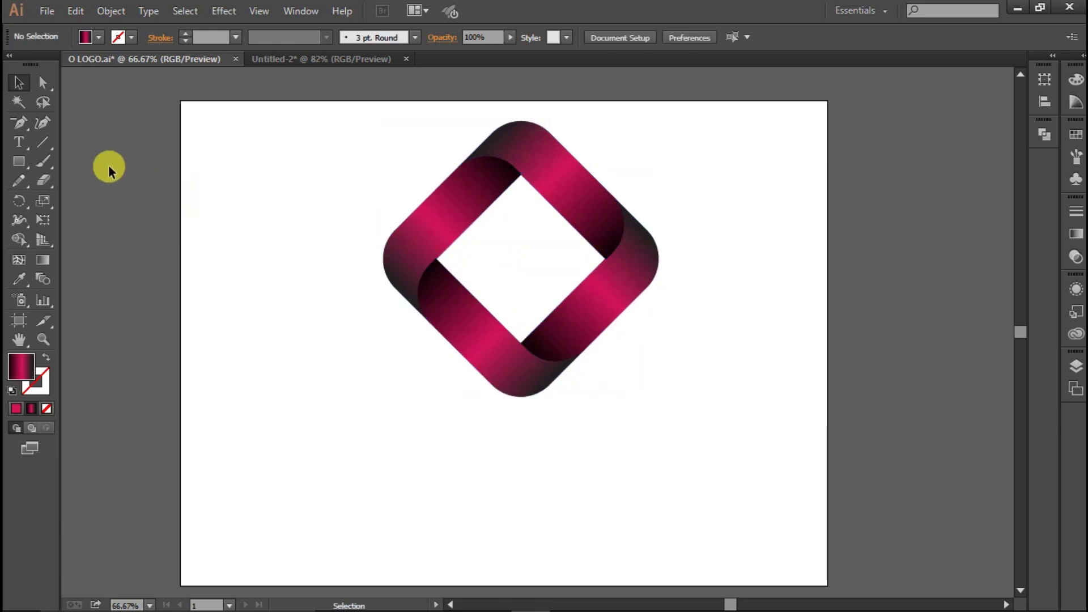
- Add the text 'Company Name', enlarge it and centre it under the logo
left_click(23, 145)
type("Company Name")
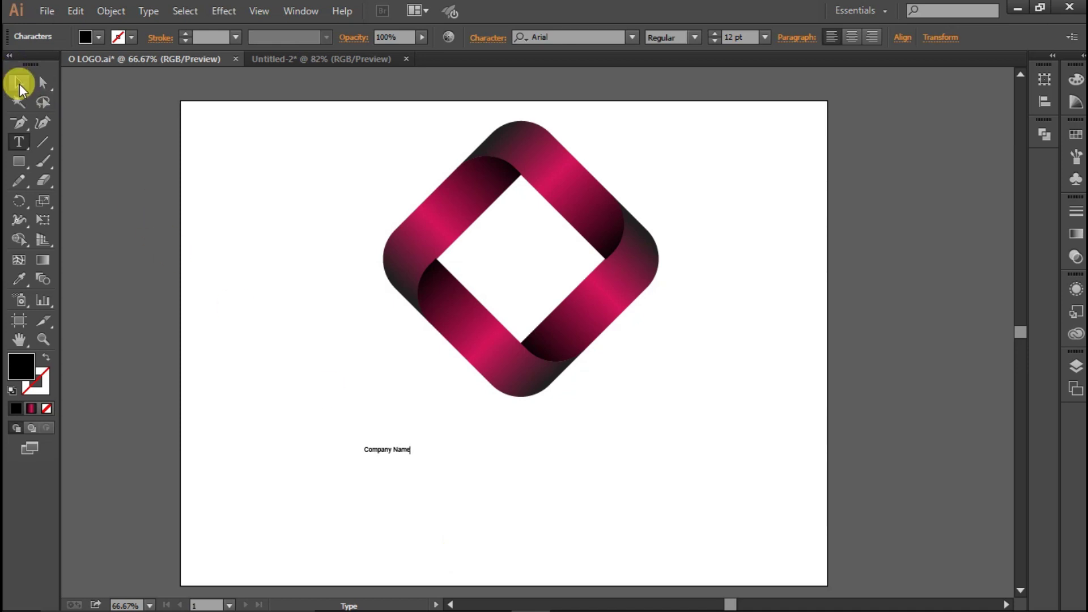
left_click(20, 84)
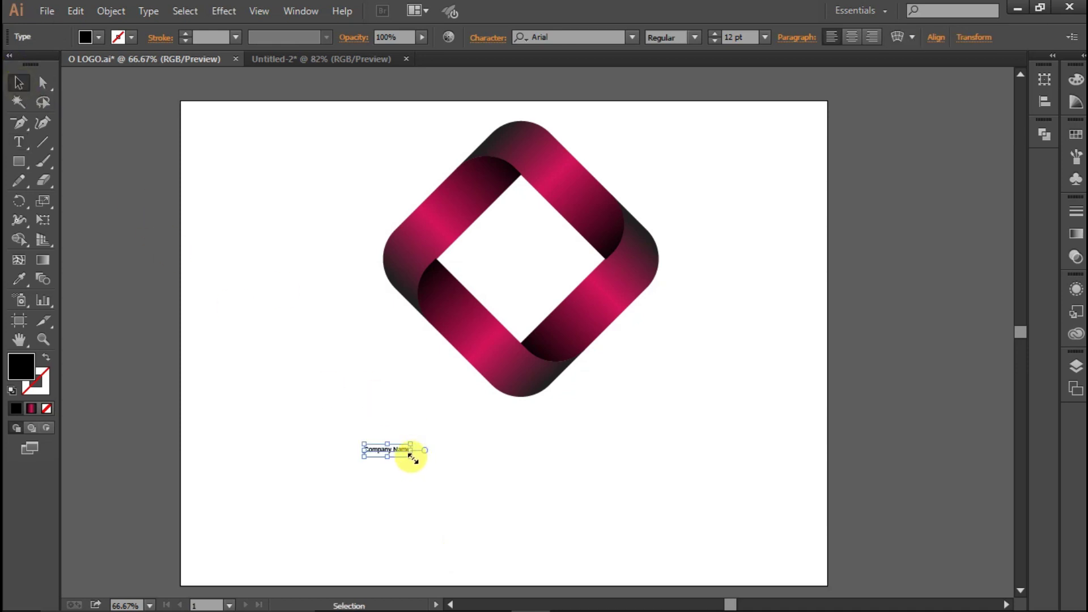
left_click_drag(412, 457, 510, 508)
left_click_drag(447, 460, 557, 451)
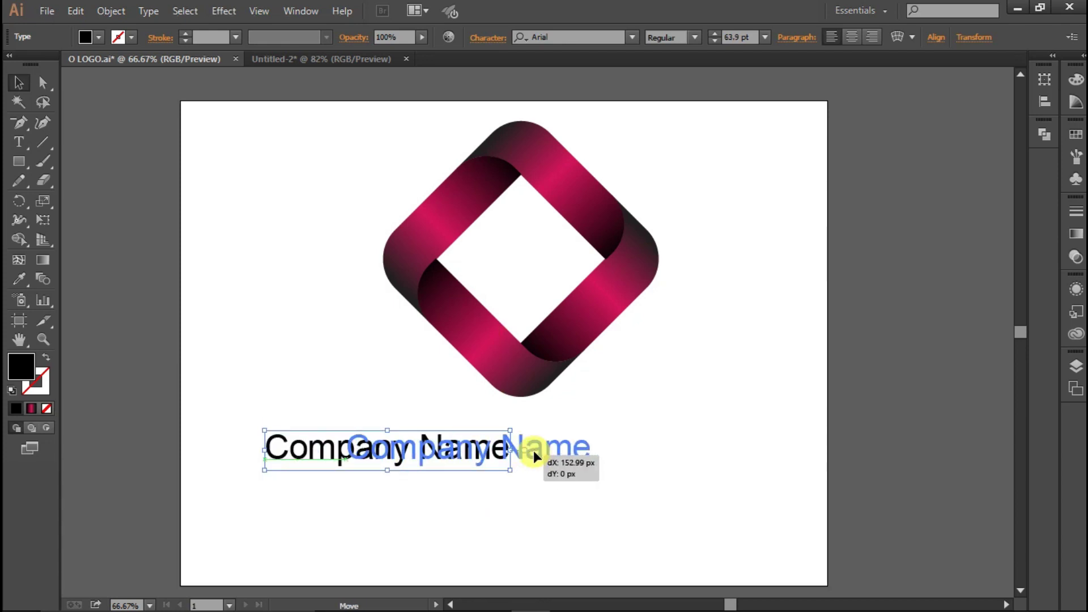
- Set the Company Name text to Arial Bold and reposition it beneath the logo
left_click(632, 38)
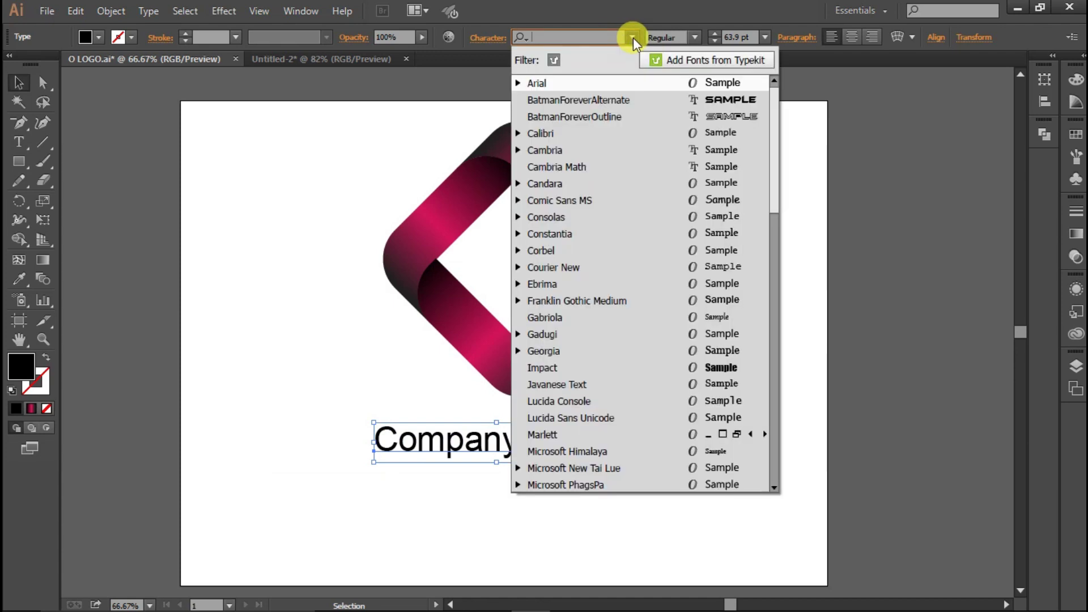
left_click(518, 83)
left_click(684, 136)
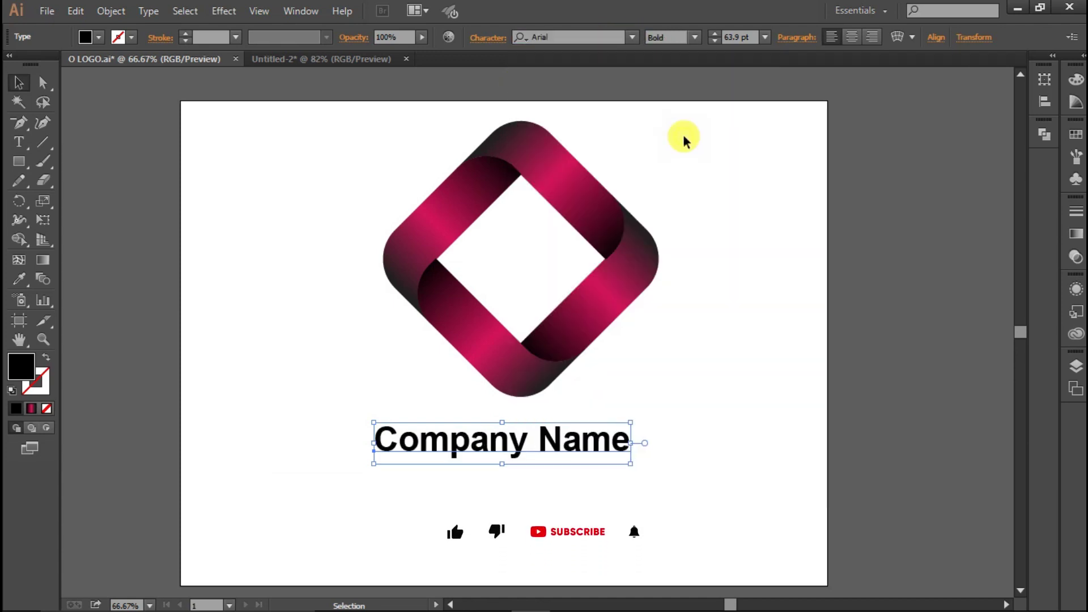
mouse_move(567, 439)
left_mouse_down()
mouse_move(579, 432)
mouse_move(577, 472)
left_mouse_up()
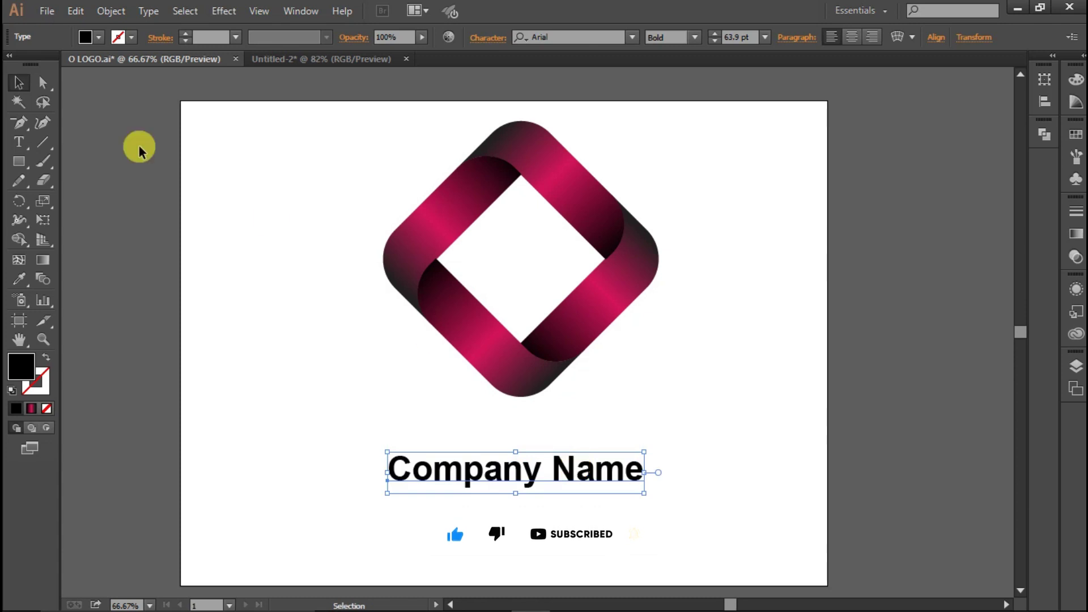
- Duplicate Company Name just below itself and retype the copy as 'tagline space'
key("ctrl+z")
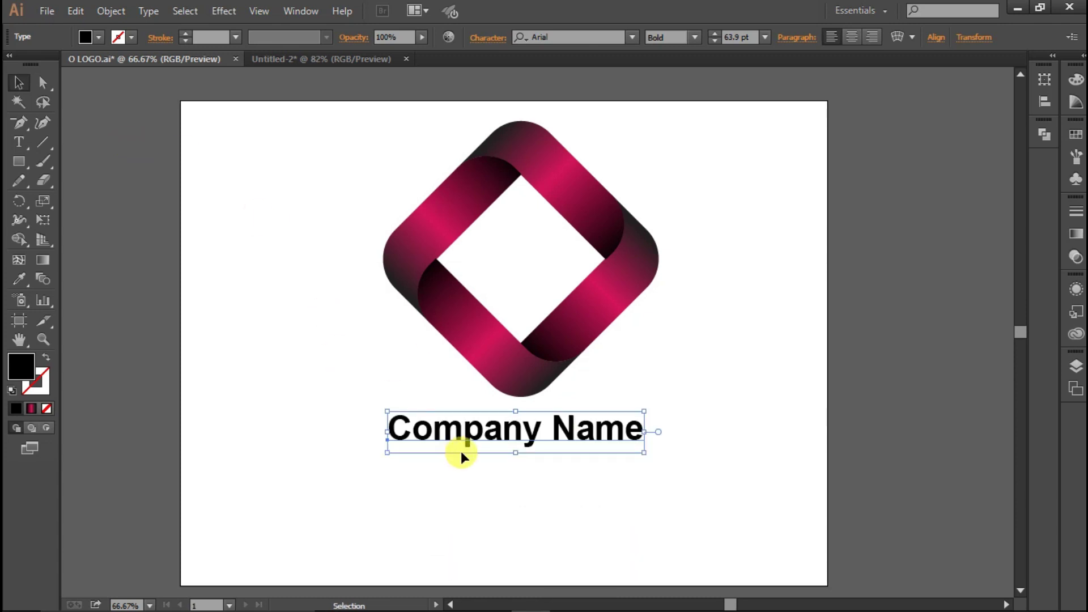
left_click_drag(494, 426, 494, 470, "alt")
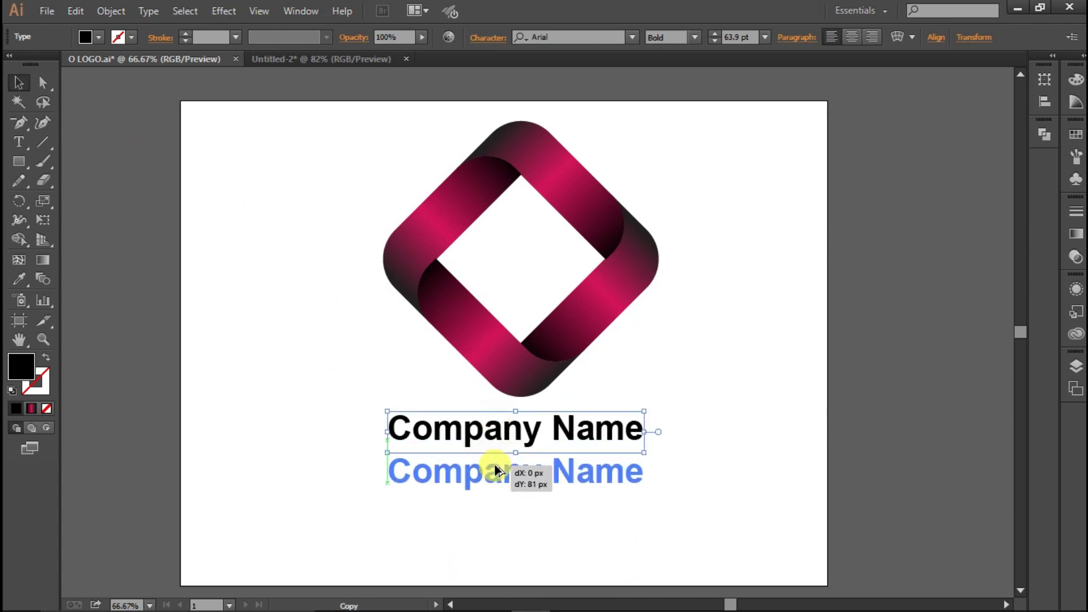
left_click(19, 142)
left_click(459, 473)
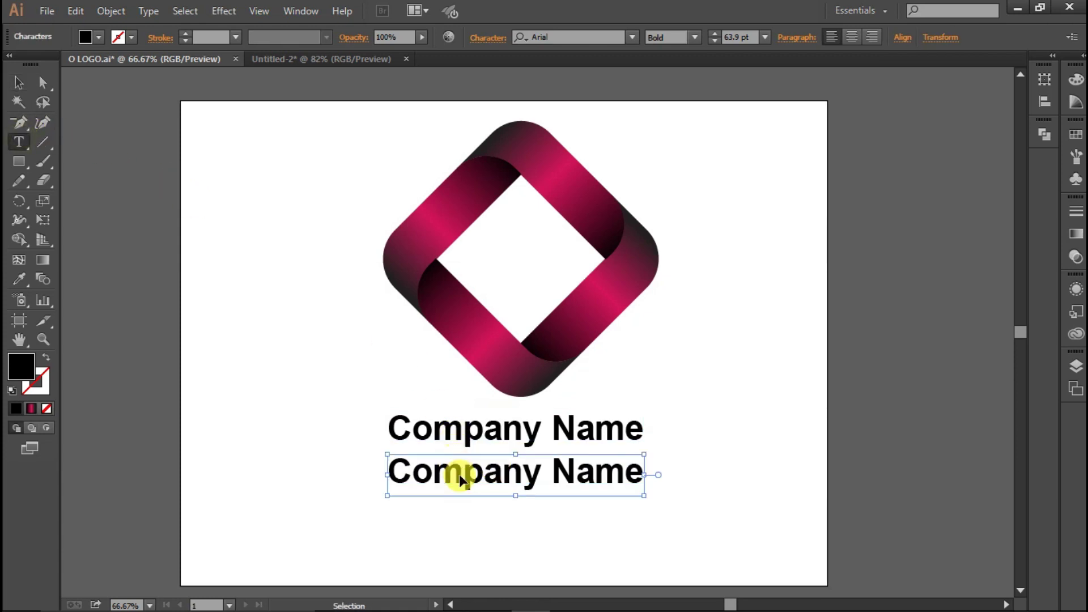
key("ctrl+a")
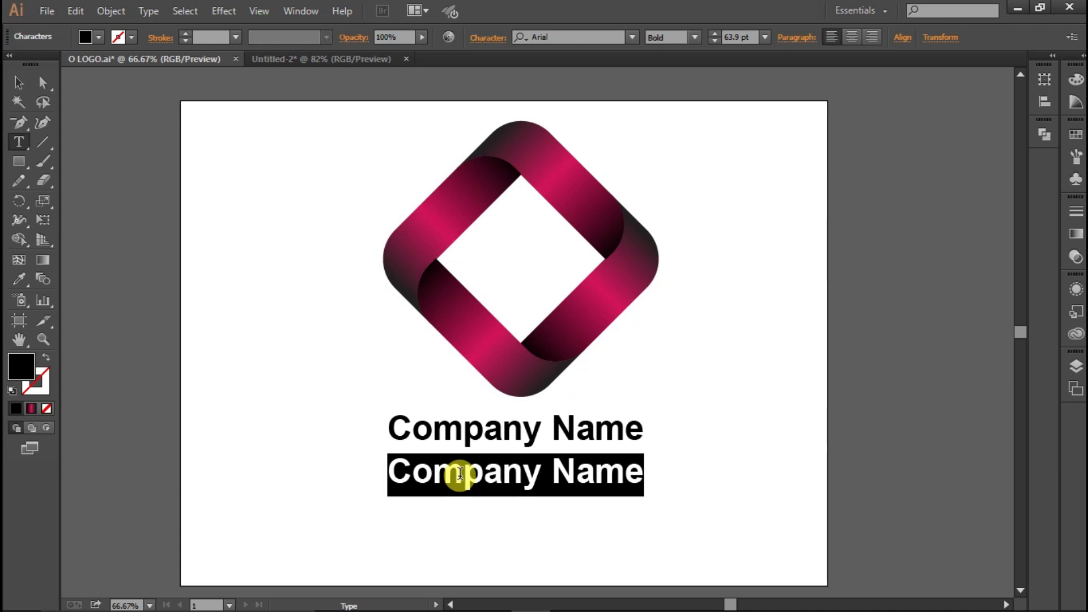
key("BackSpace")
type("tagline ")
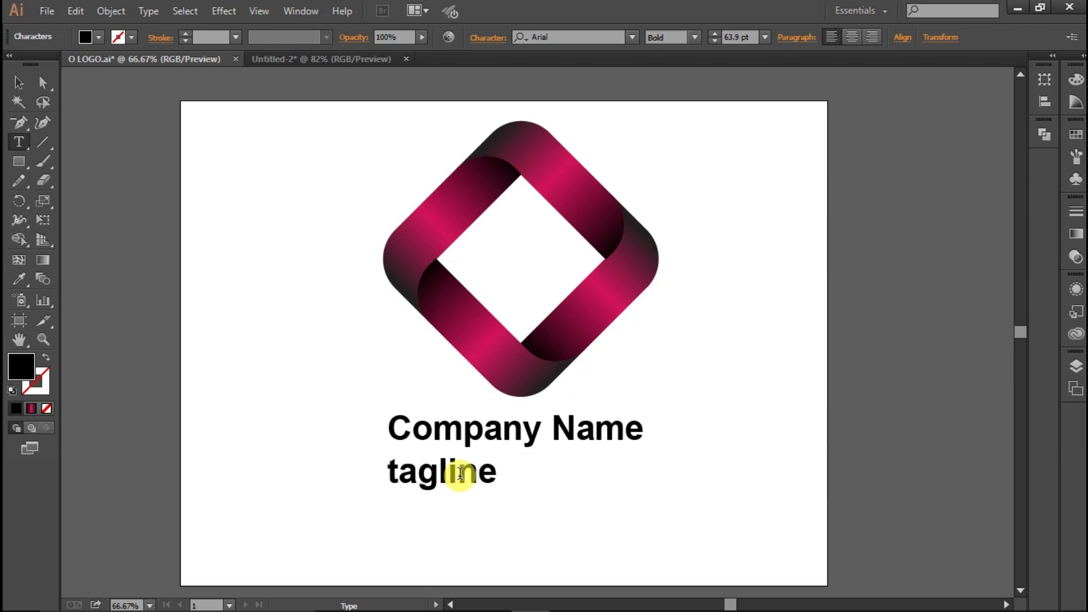
type("s")
type("pace")
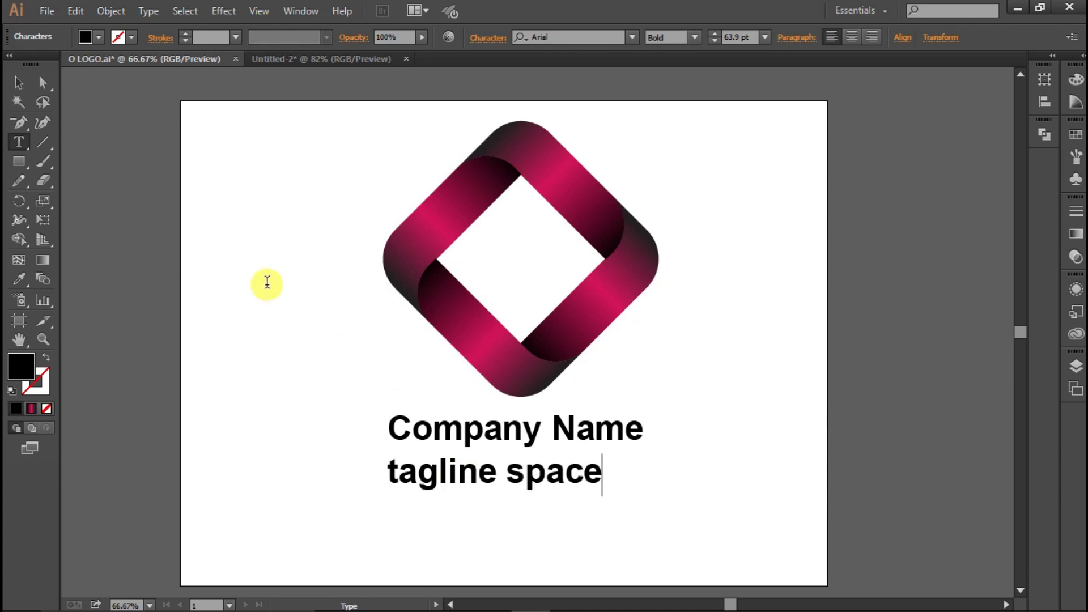
- Centre the tagline under Company Name and set it to Arial Regular
left_click(19, 82)
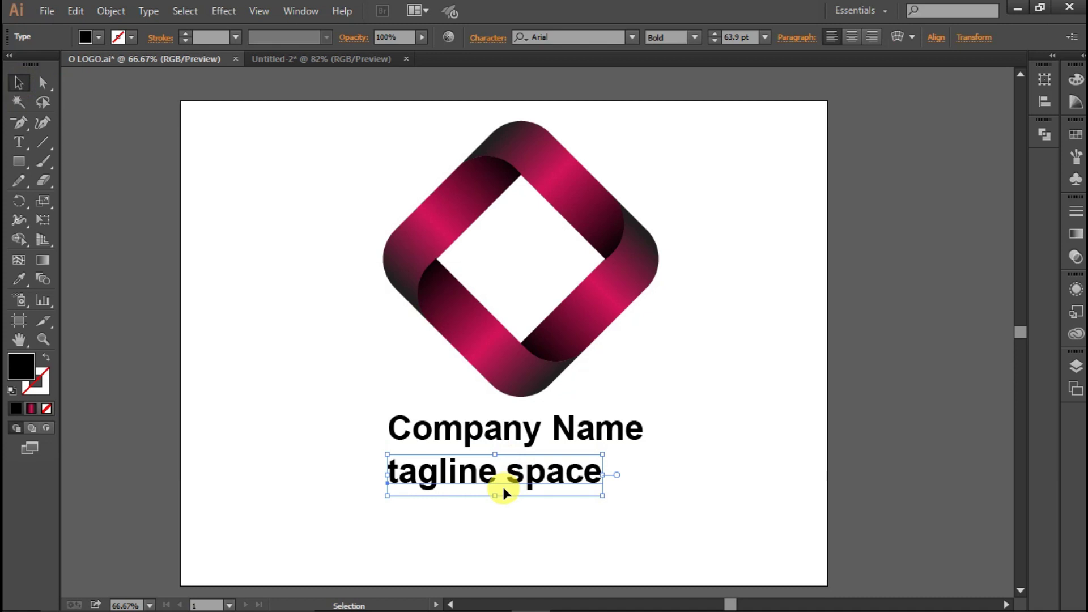
left_click_drag(486, 483, 508, 478)
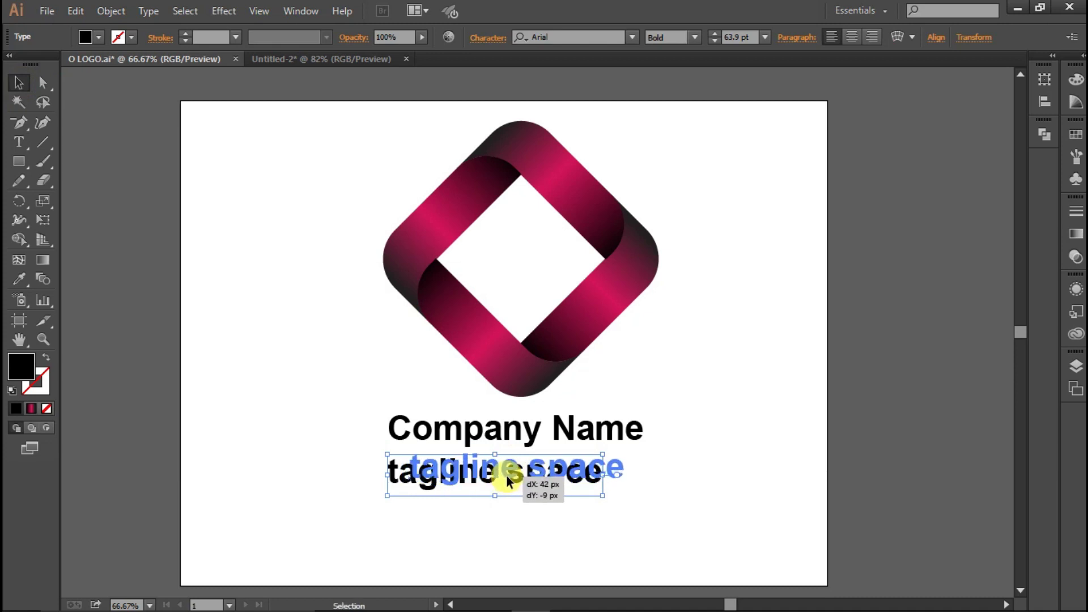
left_click(631, 36)
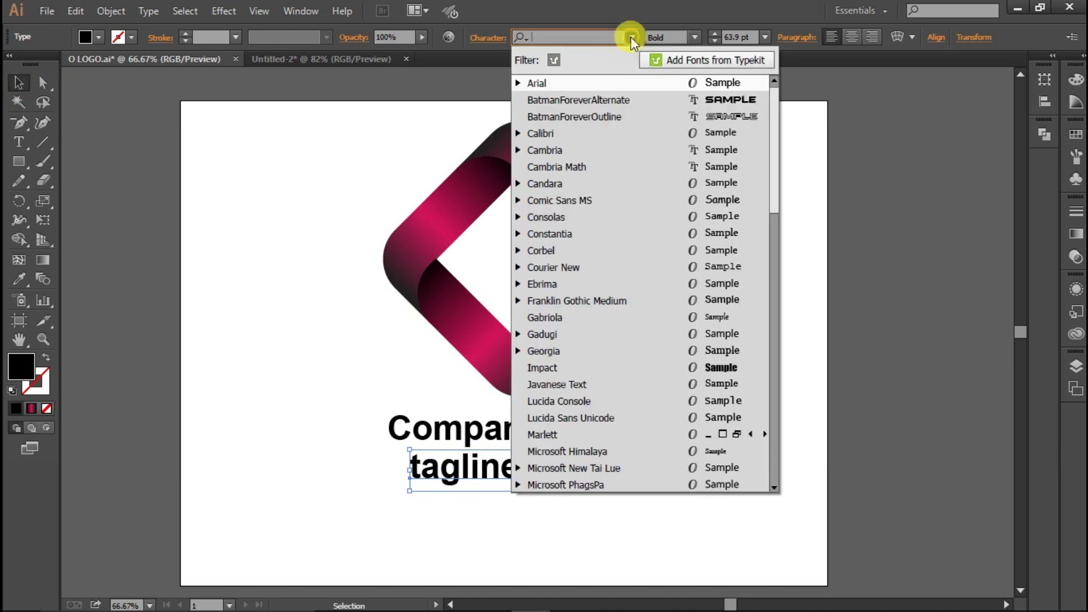
left_click(668, 82)
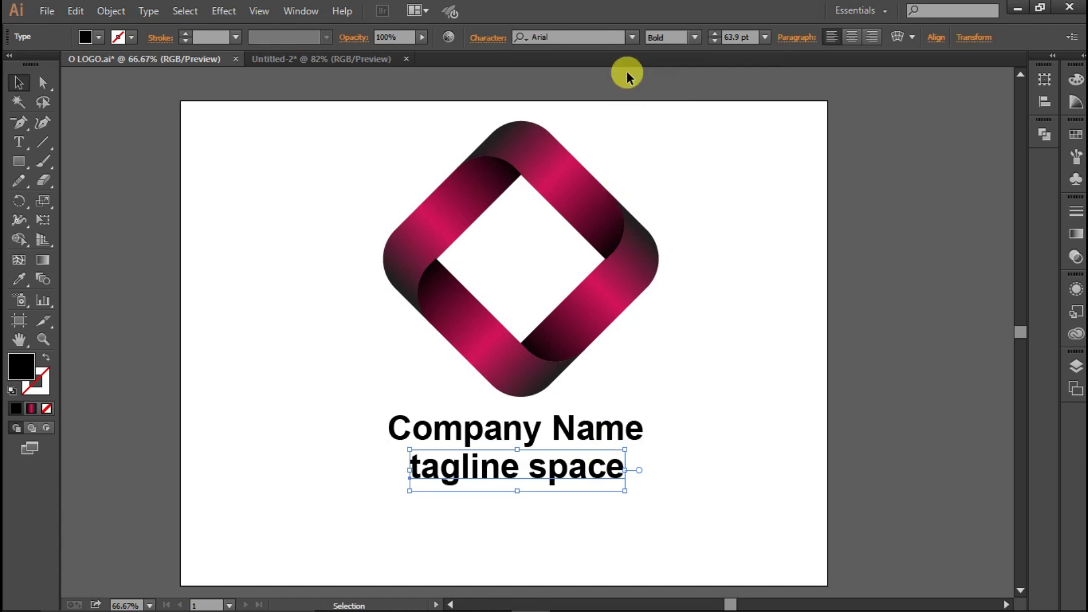
left_click(631, 38)
left_click(518, 83)
left_click(668, 98)
- Scale the tagline down proportionally to 47.42 pt
key("shift")
left_click_drag(610, 490, 602, 487)
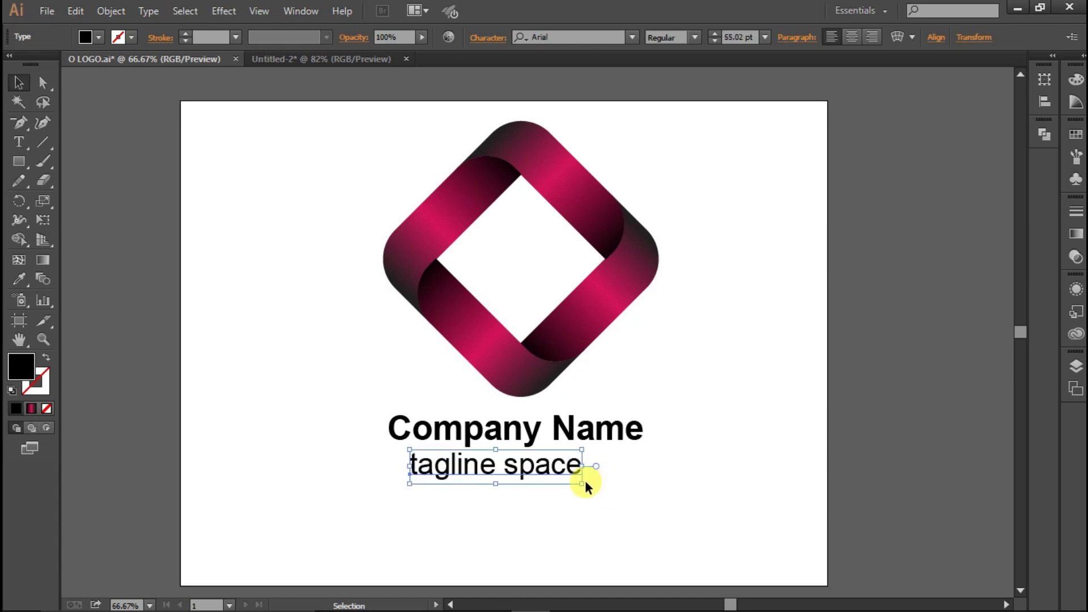
left_click_drag(584, 484, 577, 480)
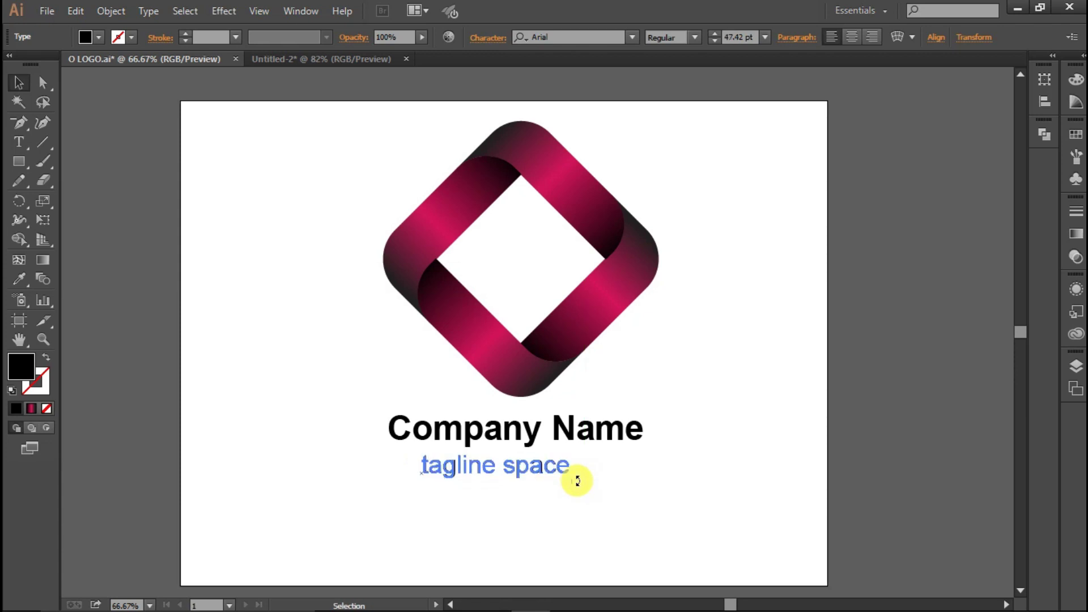
left_click_drag(577, 480, 578, 482)
- Widen the tagline's letter spacing and nudge it centred just under Company Name
key("alt+Right")
key("alt+Right")
key("alt+Right")
key("alt+Right")
key("alt+Right")
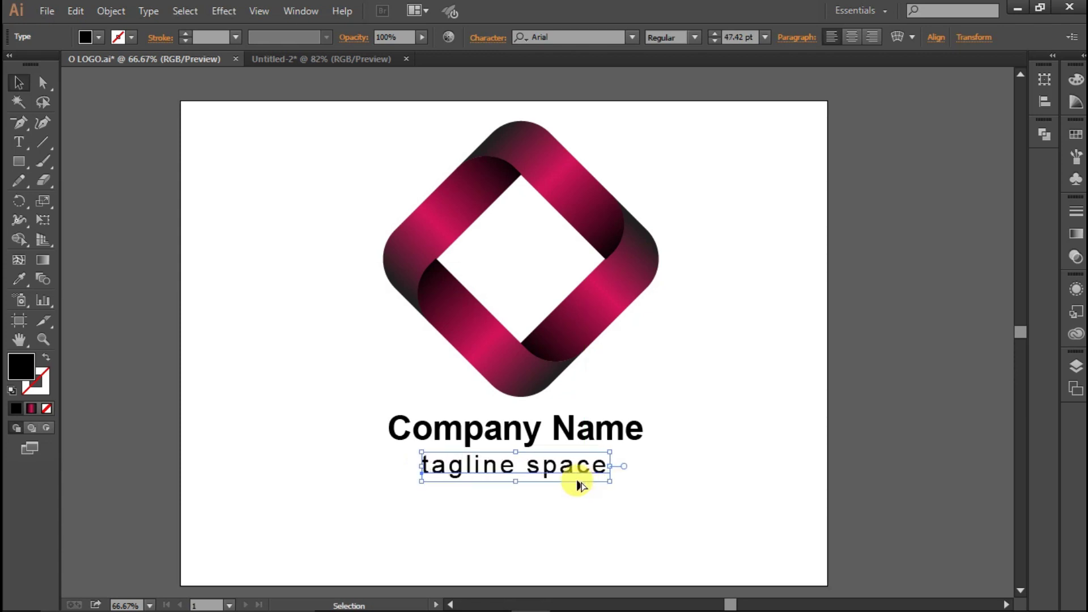
key("alt+Right")
key("alt+Right")
key("alt+Right")
key("alt+Right")
key("alt+Right")
key("alt+Right")
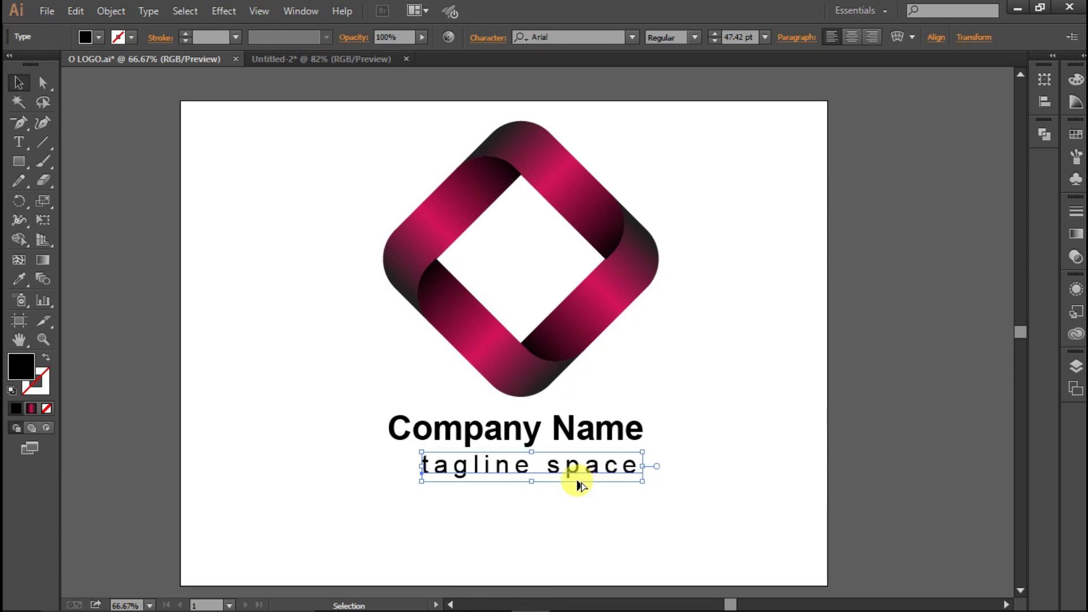
key("Left")
key("Left")
key("Left")
key("Left")
key("Left")
key("Left")
key("Left")
key("Left")
key("Left")
key("Left")
key("Left")
key("Left")
key("Left")
key("Left")
key("Left")
key("alt+Right")
key("alt+Right")
key("alt+Right")
key("Up")
key("Up")
key("Up")
key("Up")
key("Up")
key("Up")
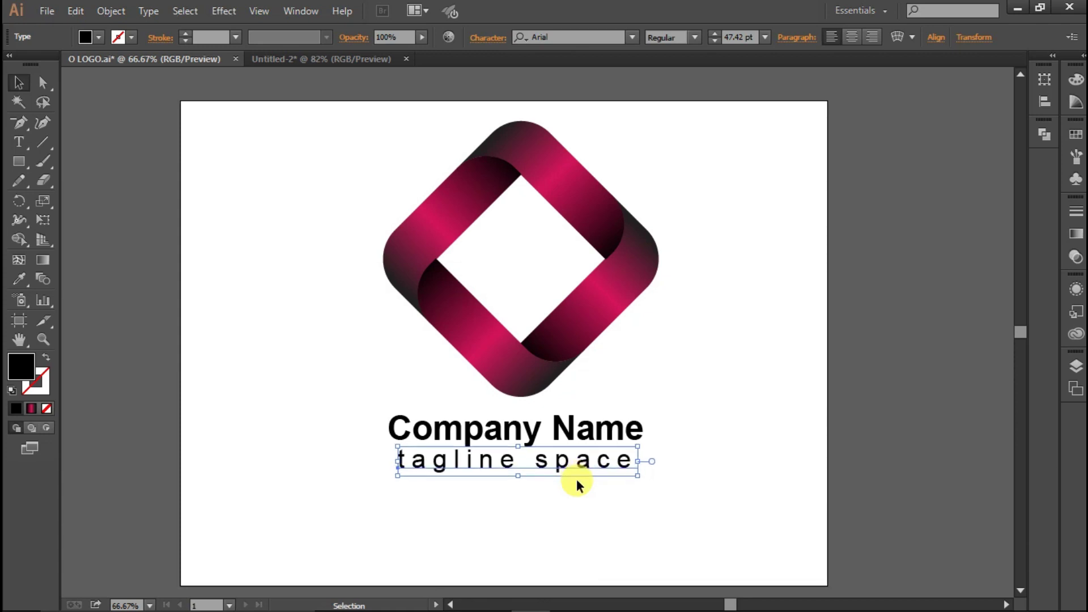
key("Up")
key("Up")
key("Up")
key("Down")
key("Down")
- Fill the tagline with a crimson pink swatch matching the diamond, then deselect to check
left_click(25, 278)
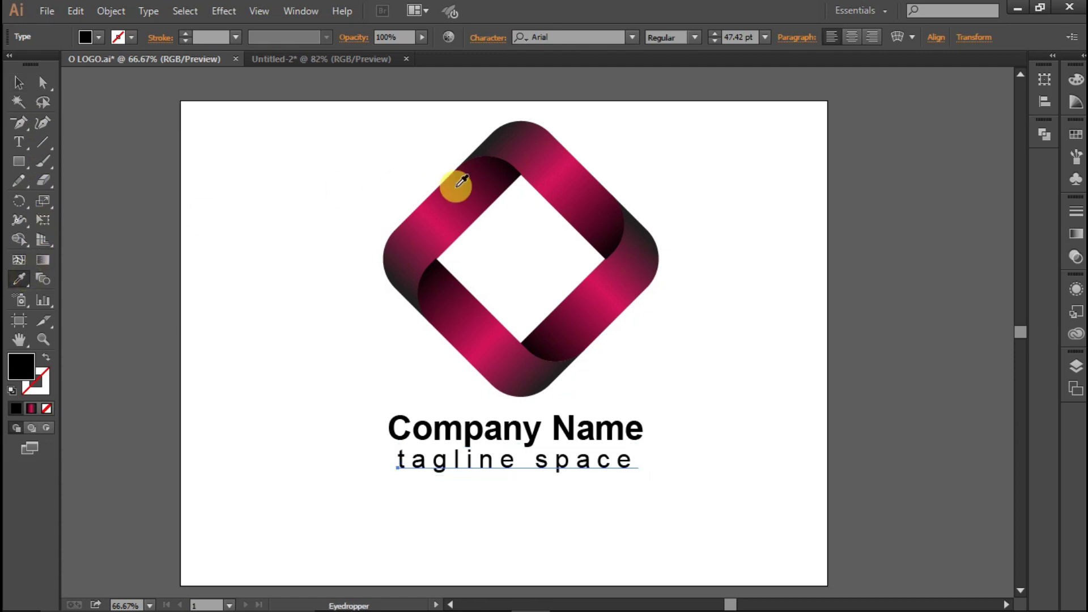
left_click(439, 220)
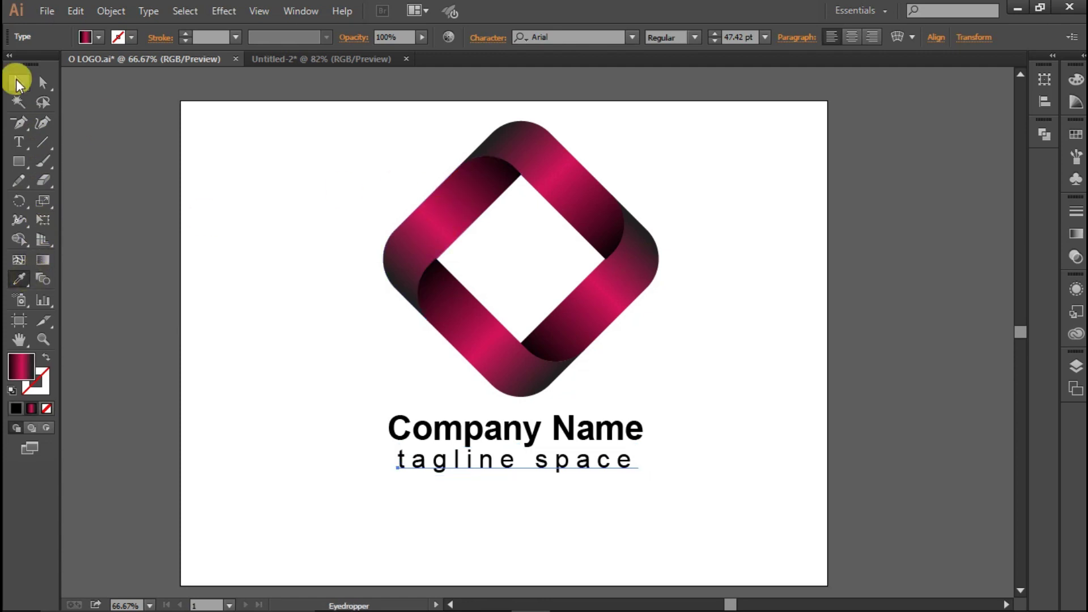
left_click(96, 37)
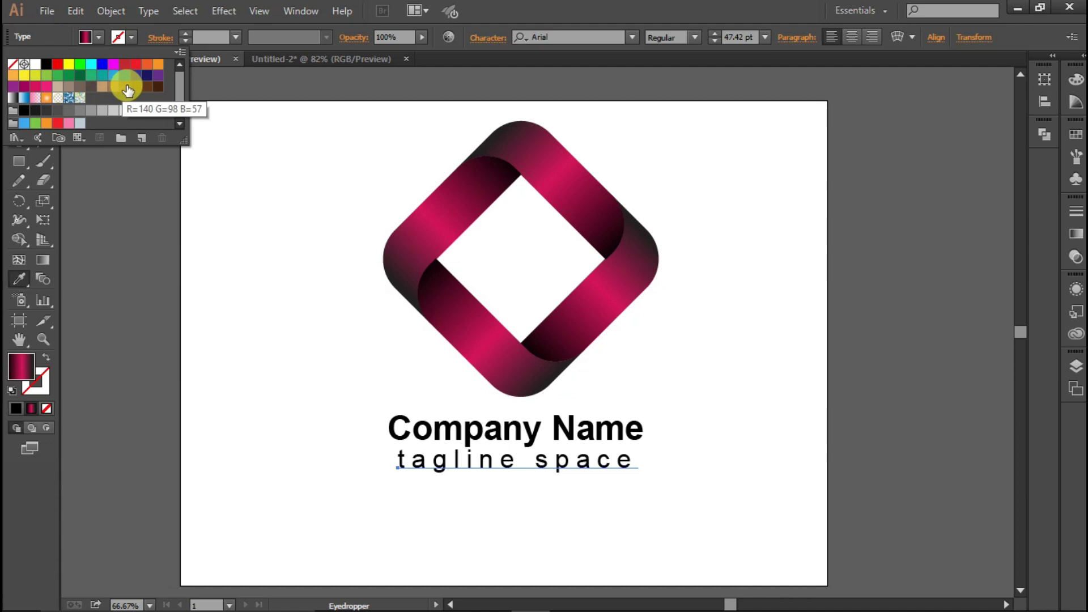
left_click(35, 86)
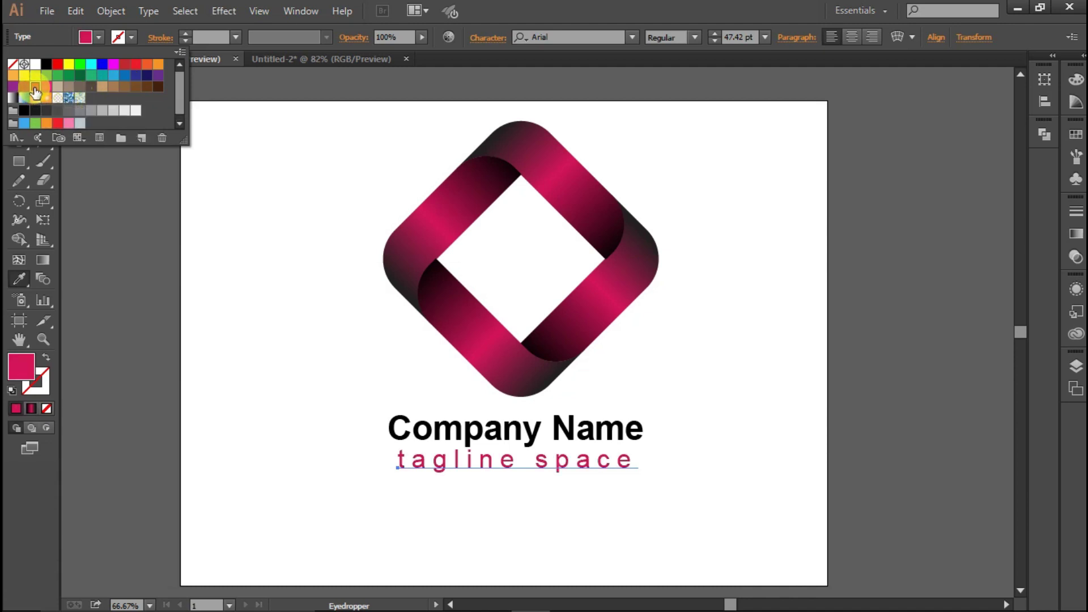
left_click(78, 139)
left_click(104, 256)
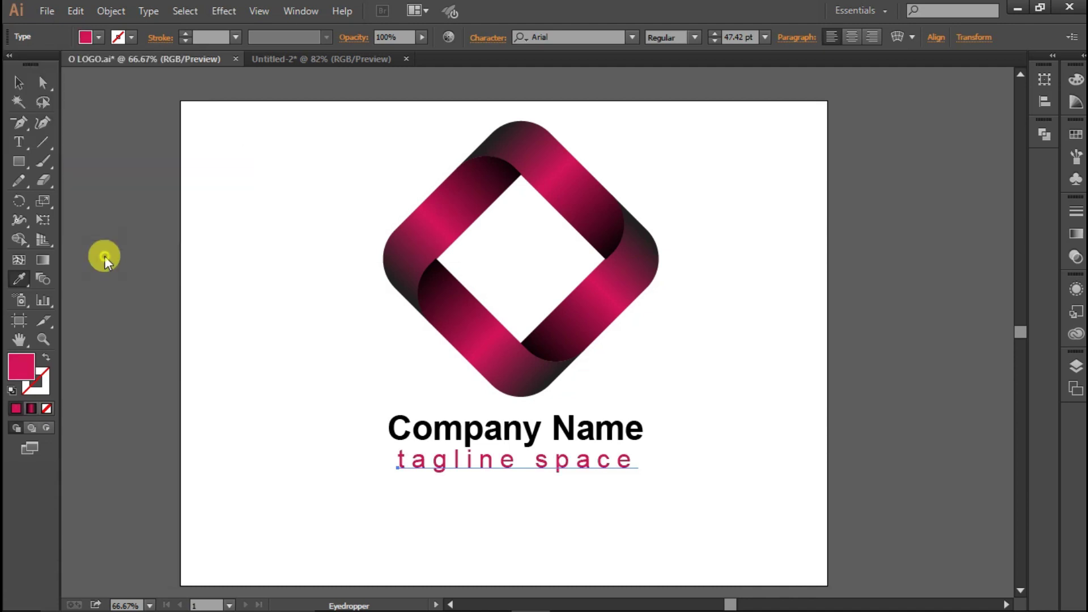
left_click(18, 84)
left_click(87, 135)
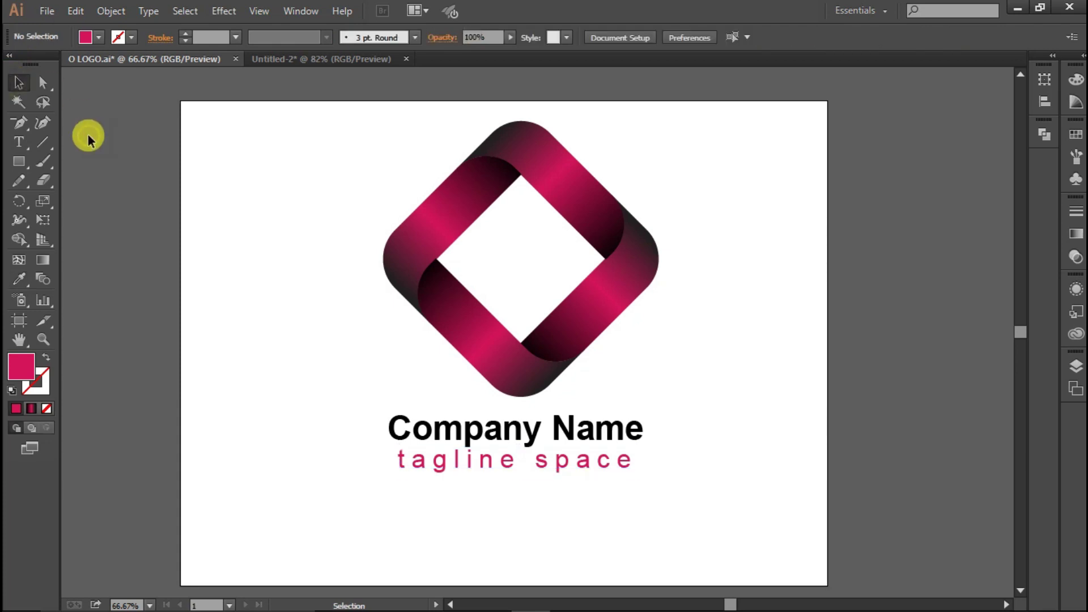
- Shrink the tagline slightly so its width matches Company Name
left_click(474, 460)
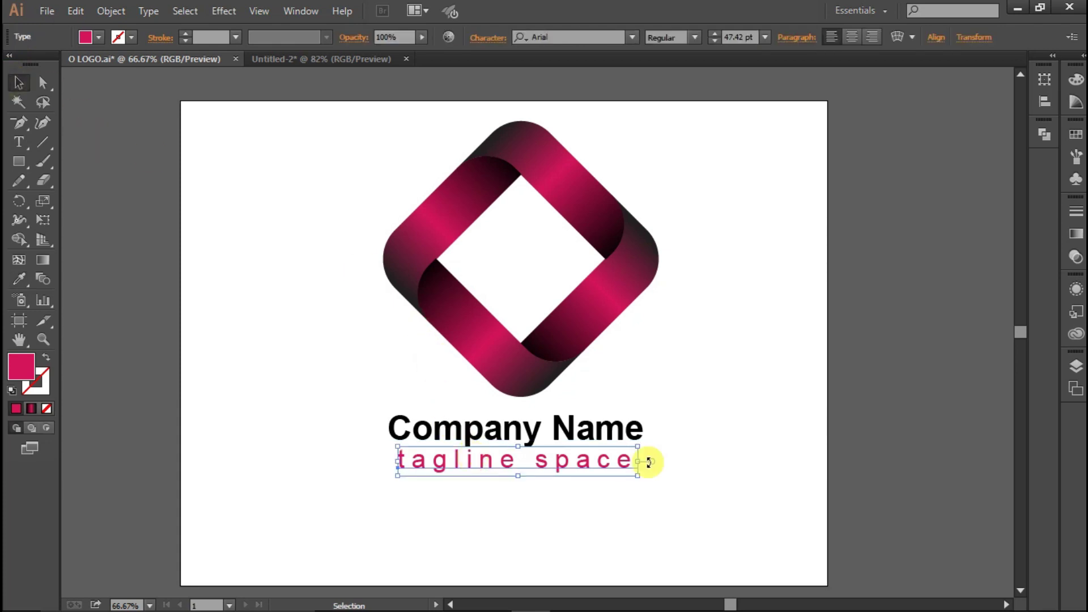
key("shift")
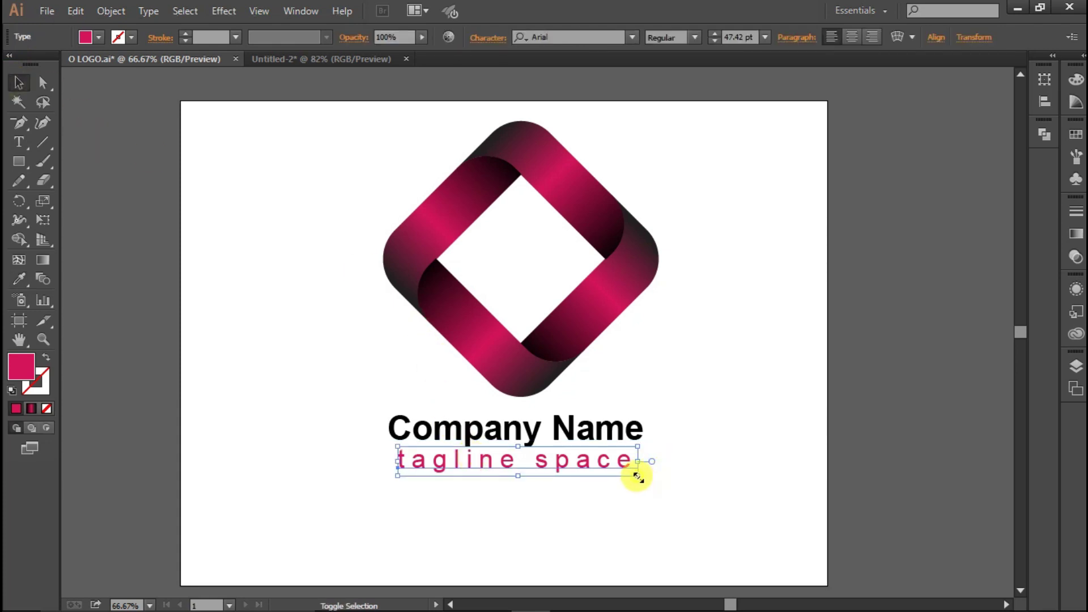
left_click_drag(637, 476, 624, 474)
key("ctrl+z")
left_click_drag(637, 476, 627, 474)
left_click(627, 473)
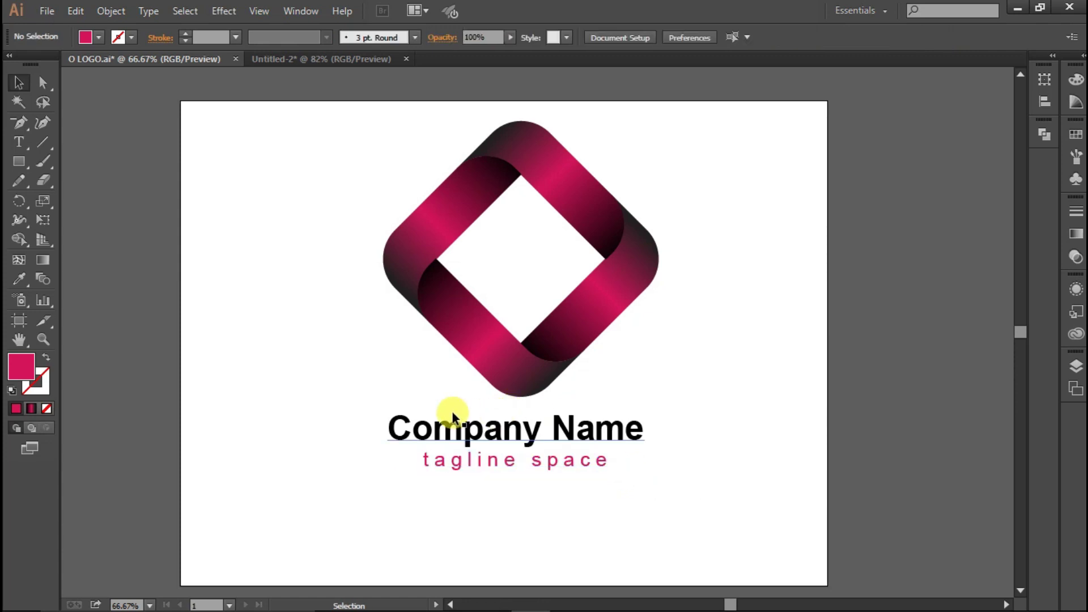
- Group the ribbon logo, Company Name and tagline into one logo
left_click_drag(337, 179, 651, 490)
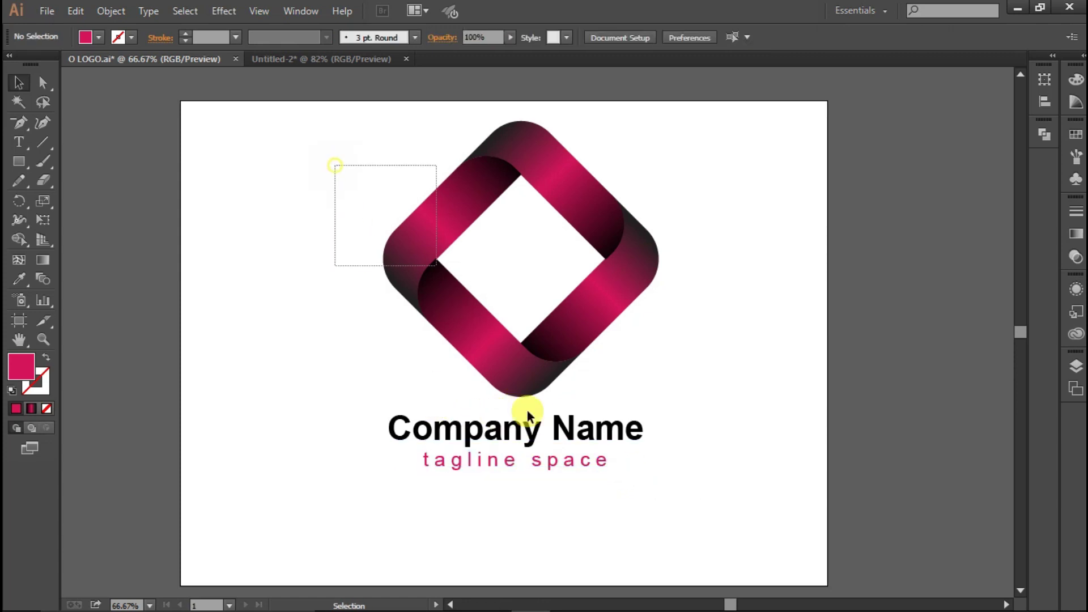
right_click(520, 382)
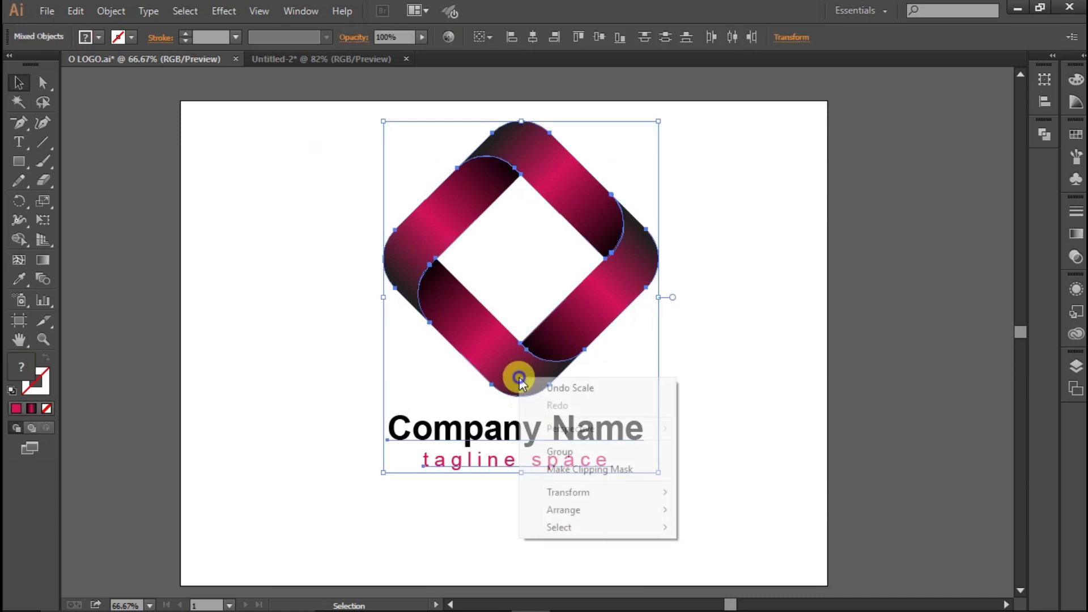
left_click(555, 450)
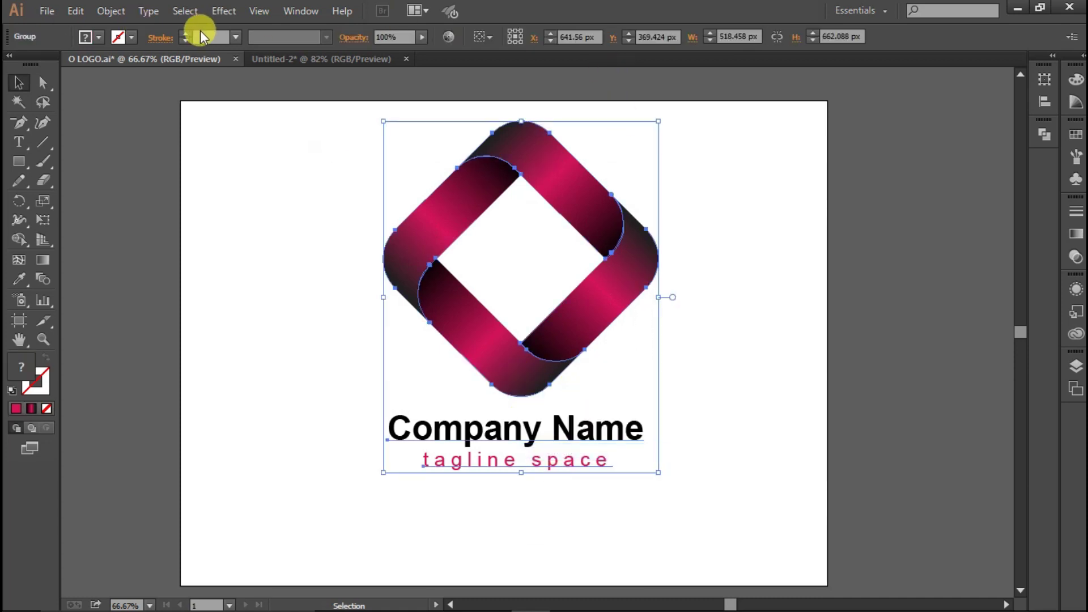
left_click(47, 12)
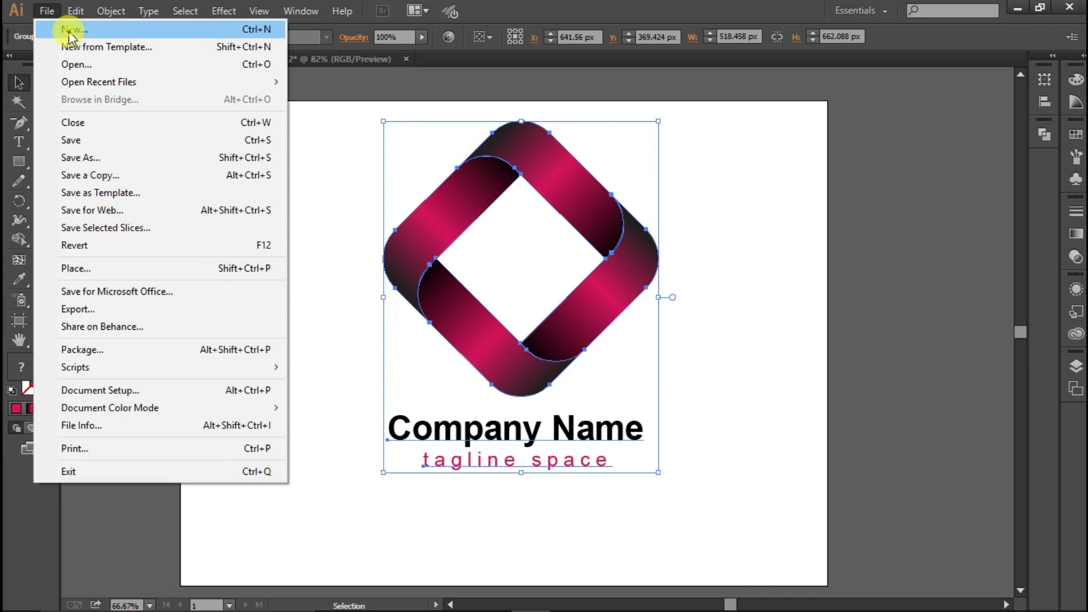
- Create the 1024 x 768 px Untitled-3 document and draw a white rectangle over its entire artboard
left_click(71, 30)
left_click(637, 456)
left_click(23, 160)
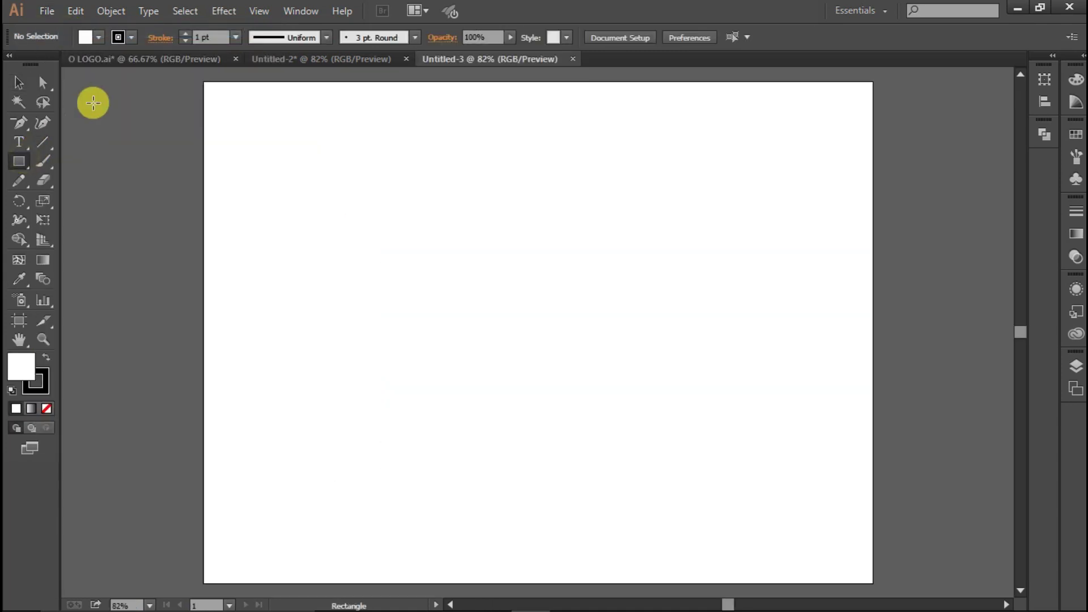
mouse_move(194, 75)
left_mouse_down()
mouse_move(814, 498)
mouse_move(878, 589)
left_mouse_up()
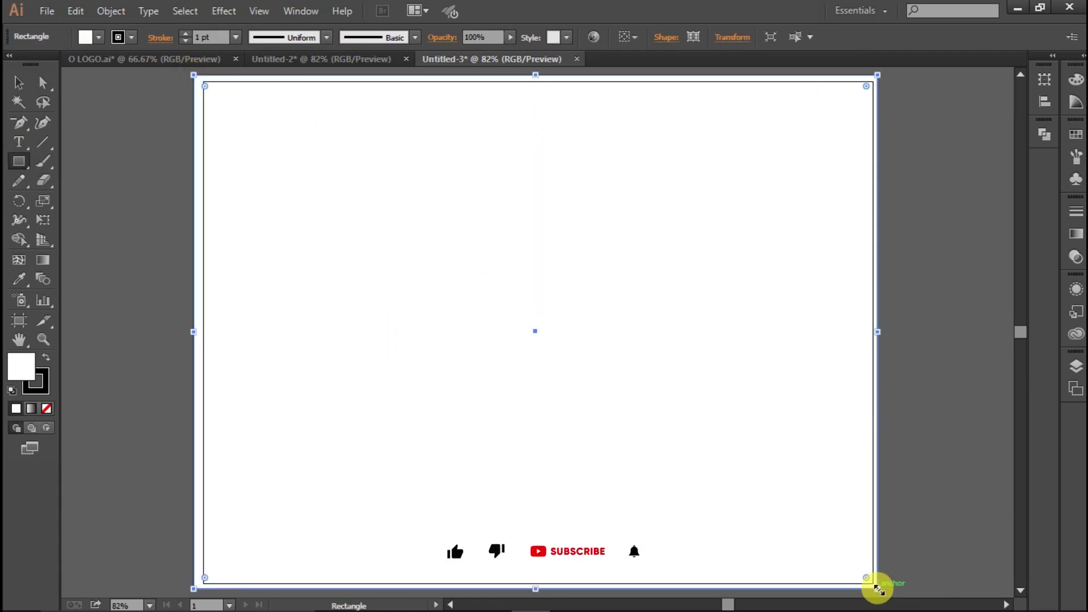
- Fill the background rectangle with an orange radial gradient swatch
left_click(86, 38)
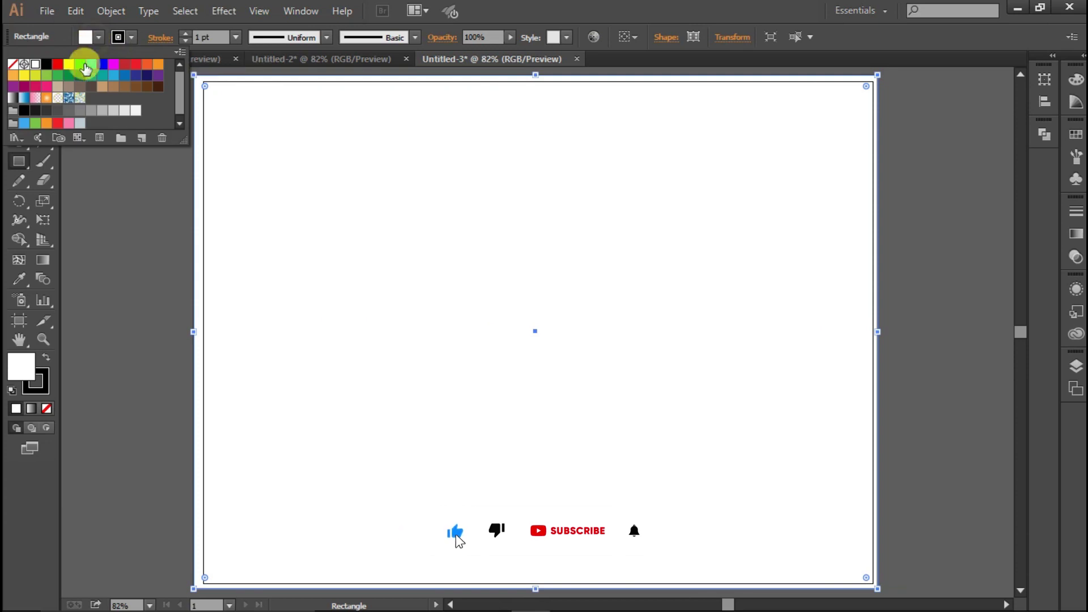
left_click(47, 98)
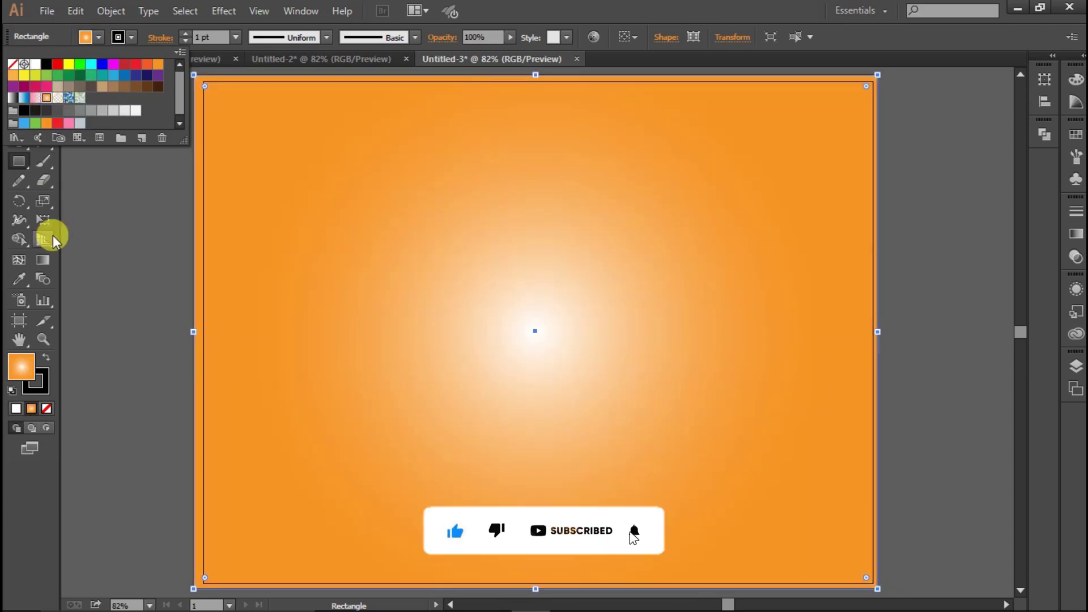
left_click(40, 266)
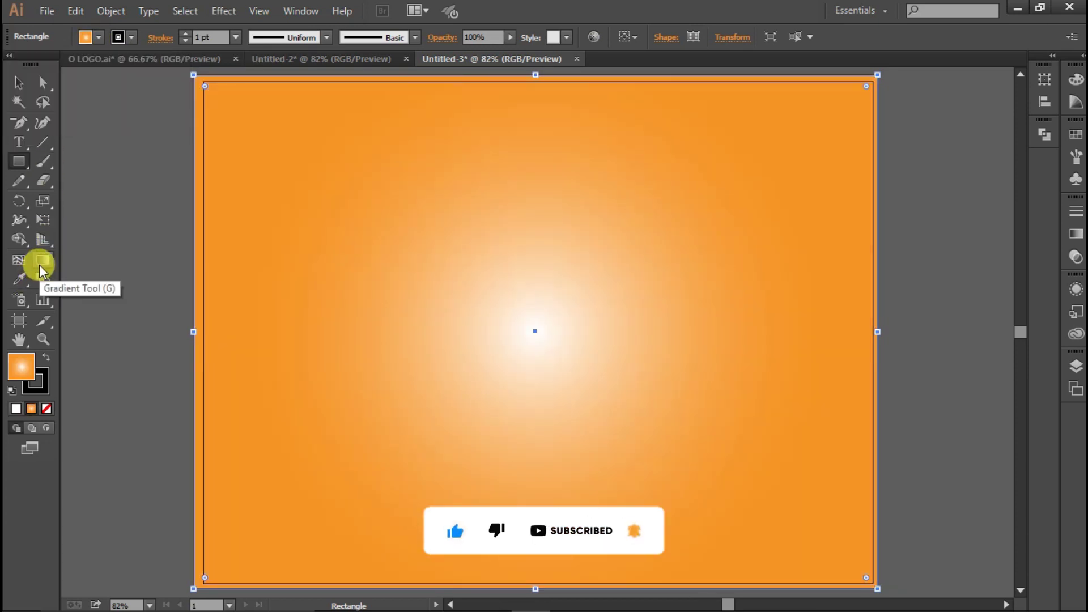
- Set the gradient's outer stop to red-orange
double_click(41, 263)
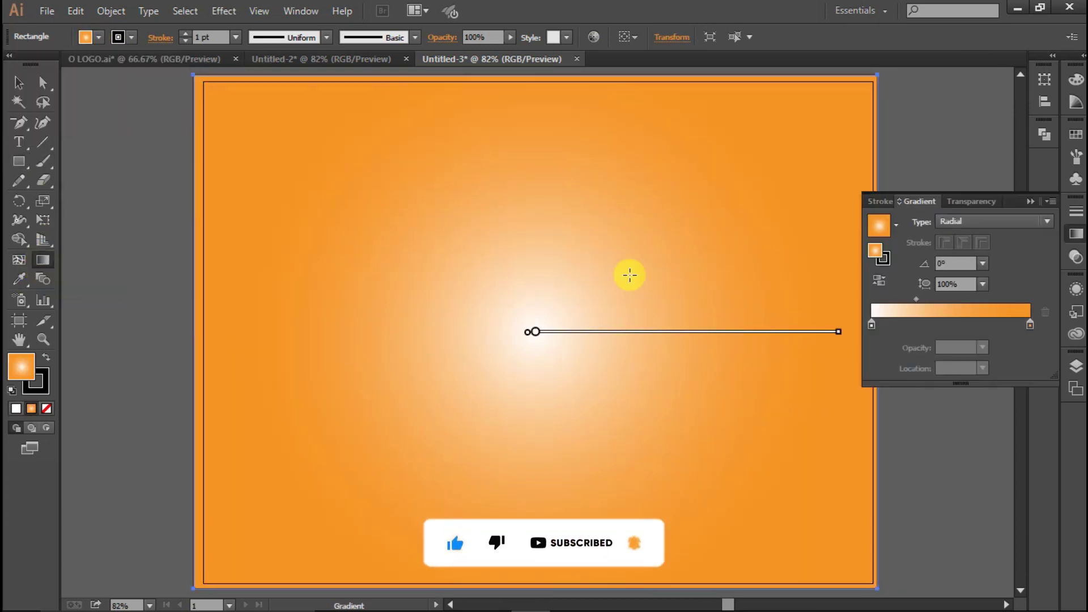
double_click(838, 334)
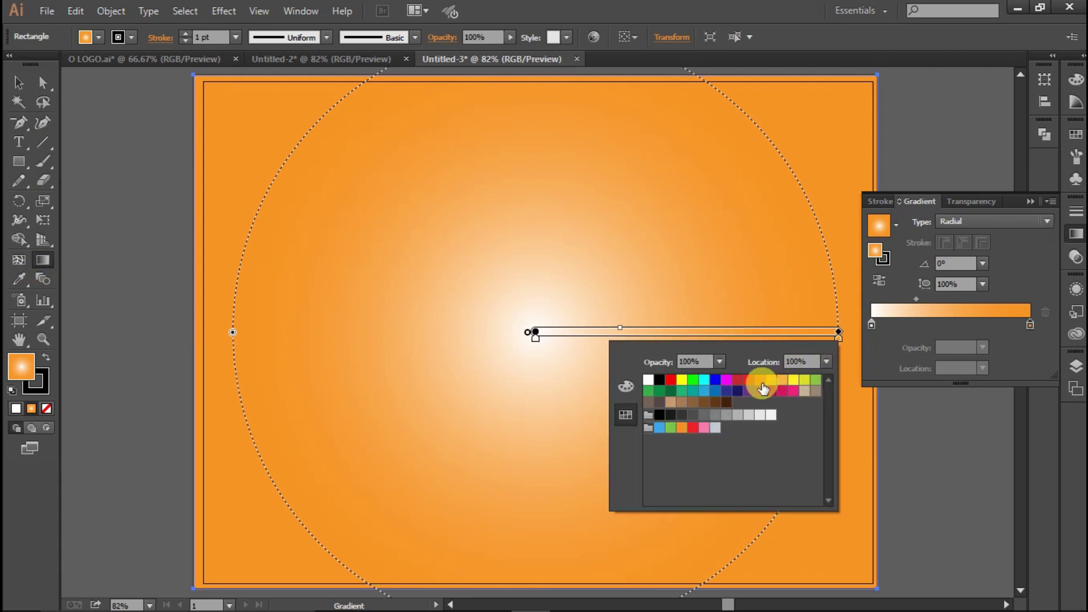
left_click(759, 379)
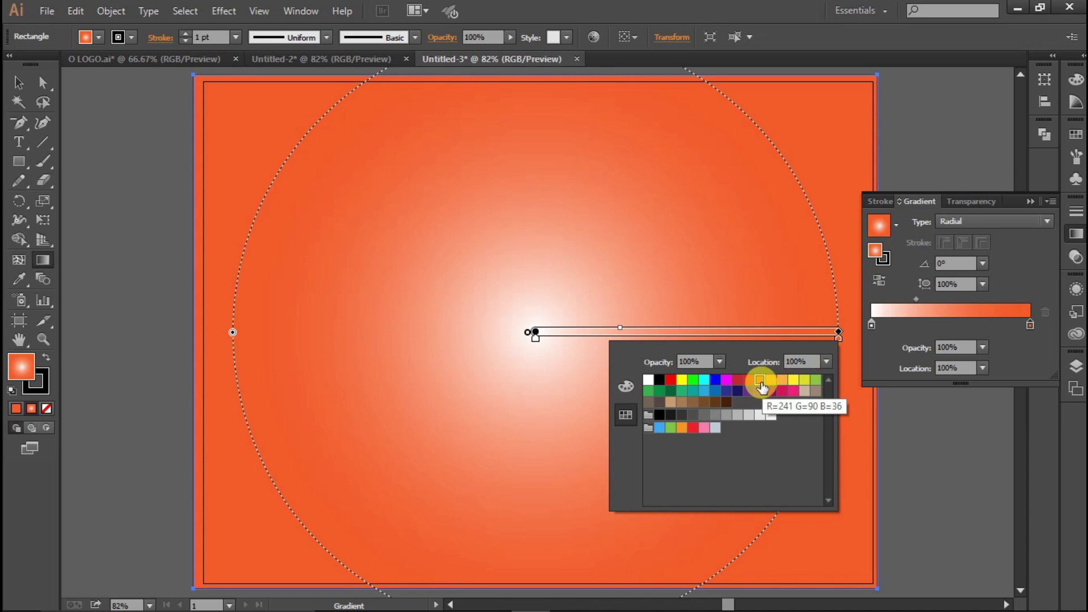
left_click(749, 391)
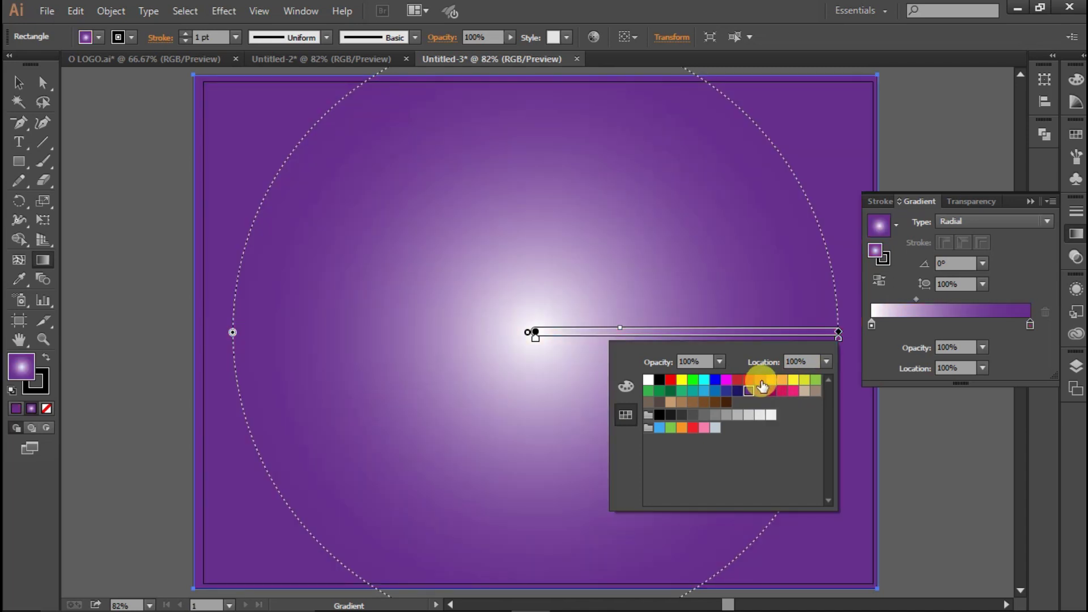
left_click(759, 380)
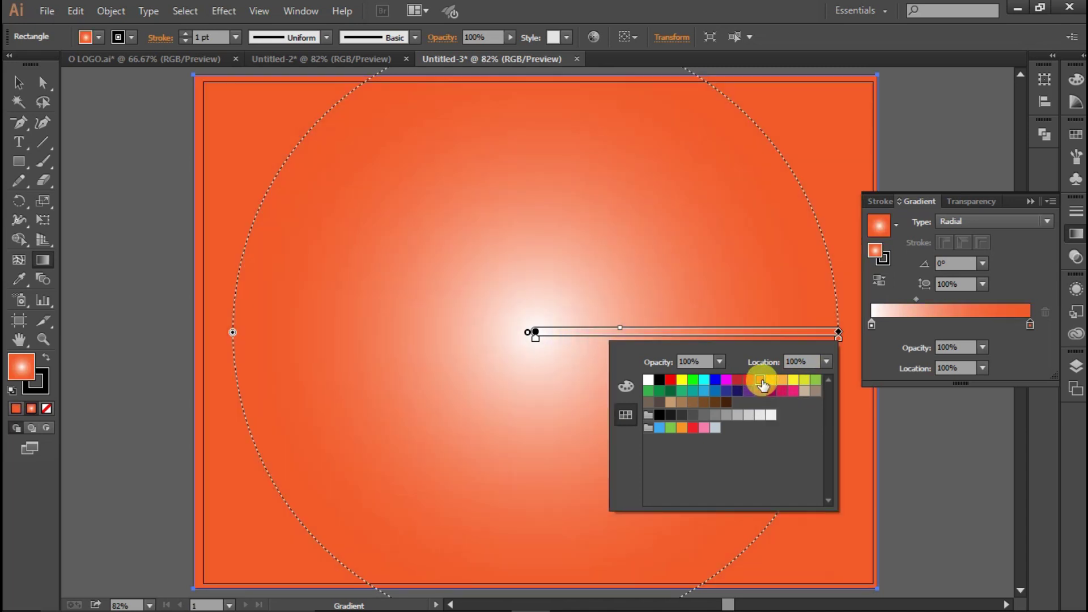
left_click(537, 340)
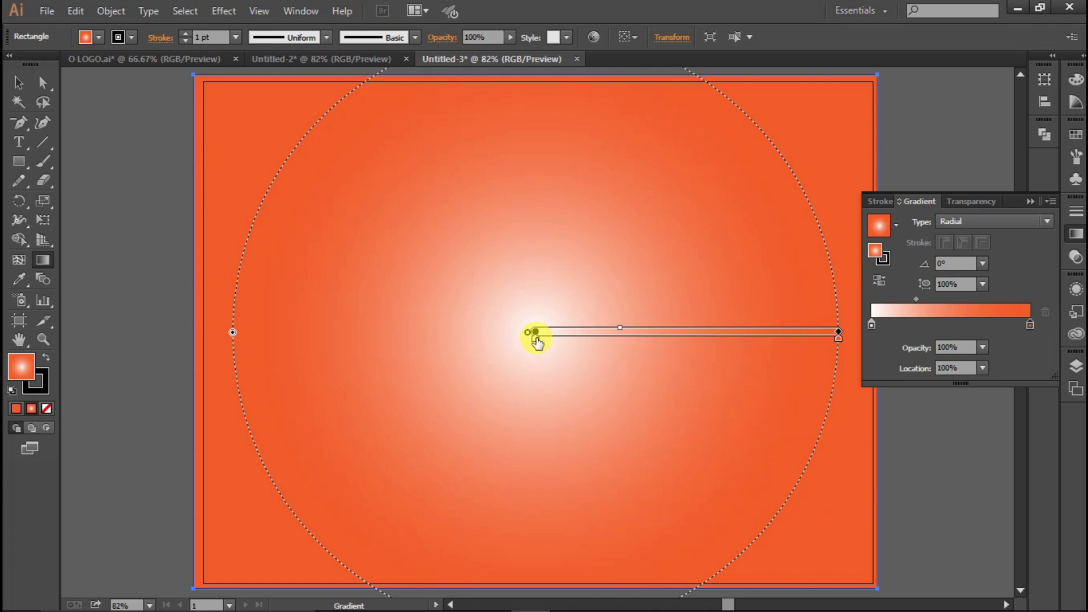
- Set the gradient's centre stop to a light yellowish orange and deselect the rectangle
double_click(536, 338)
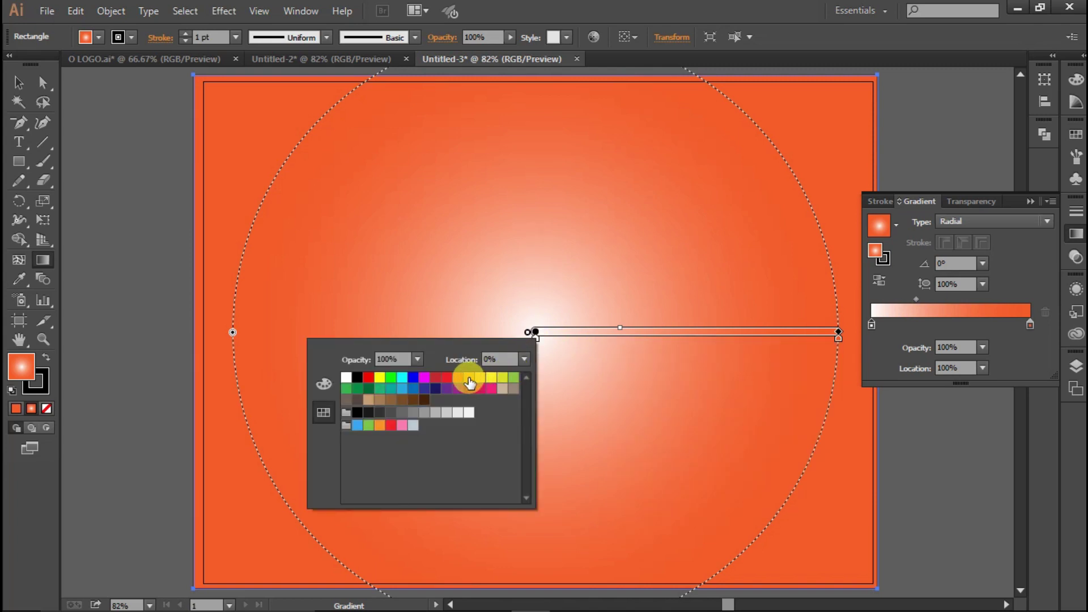
left_click(469, 380)
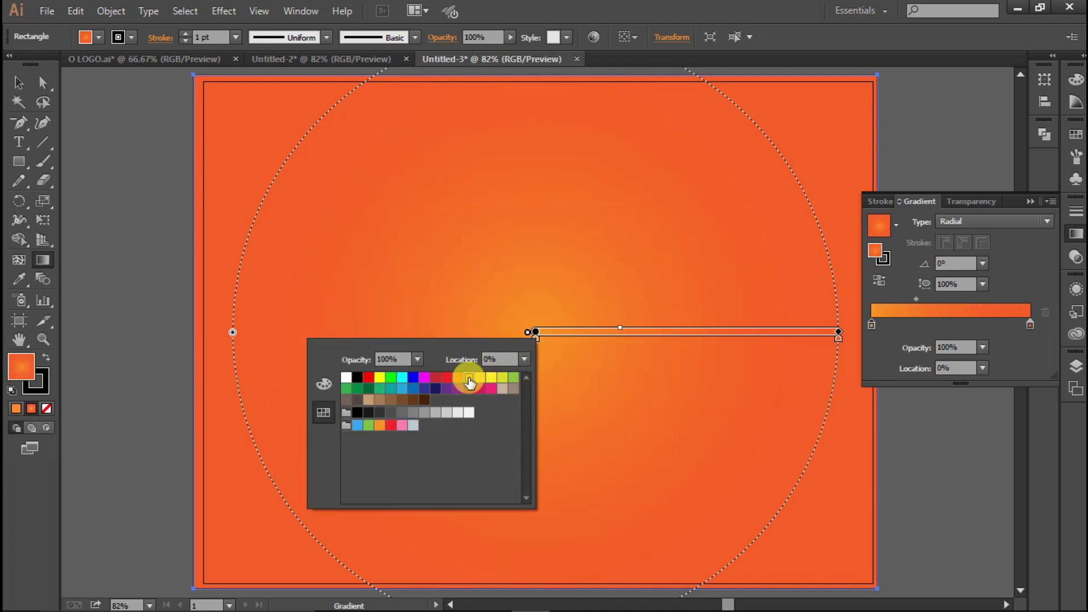
left_click(481, 377)
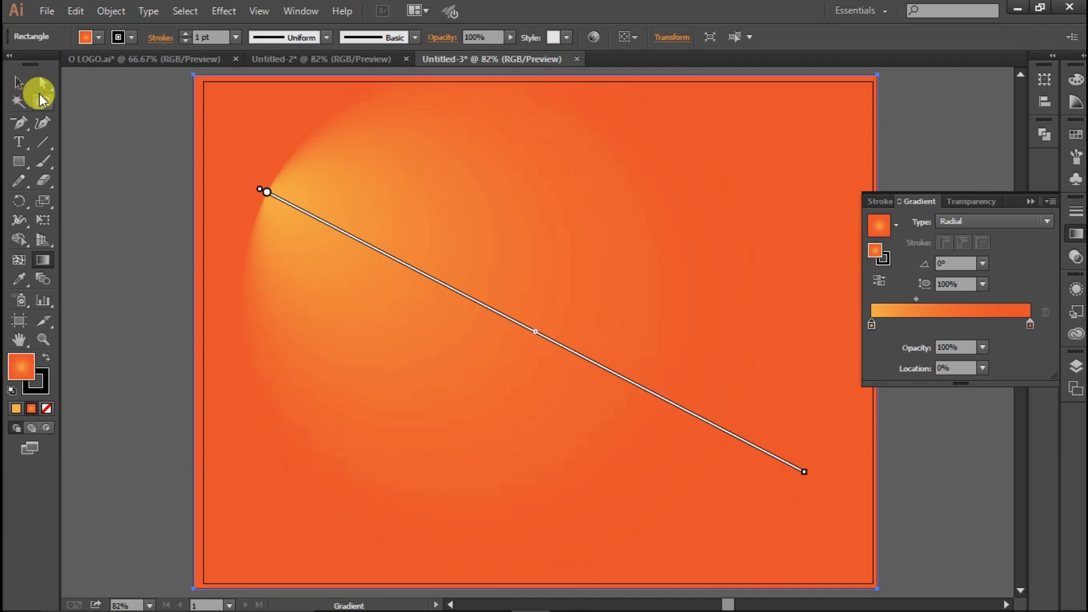
key("ctrl+z")
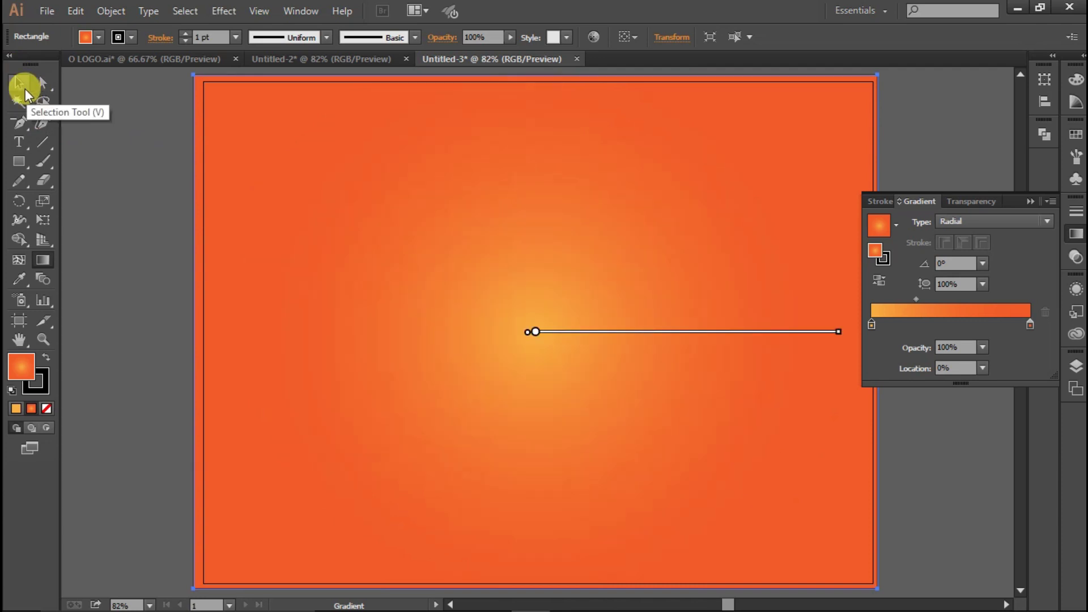
left_click(22, 85)
left_click(106, 124)
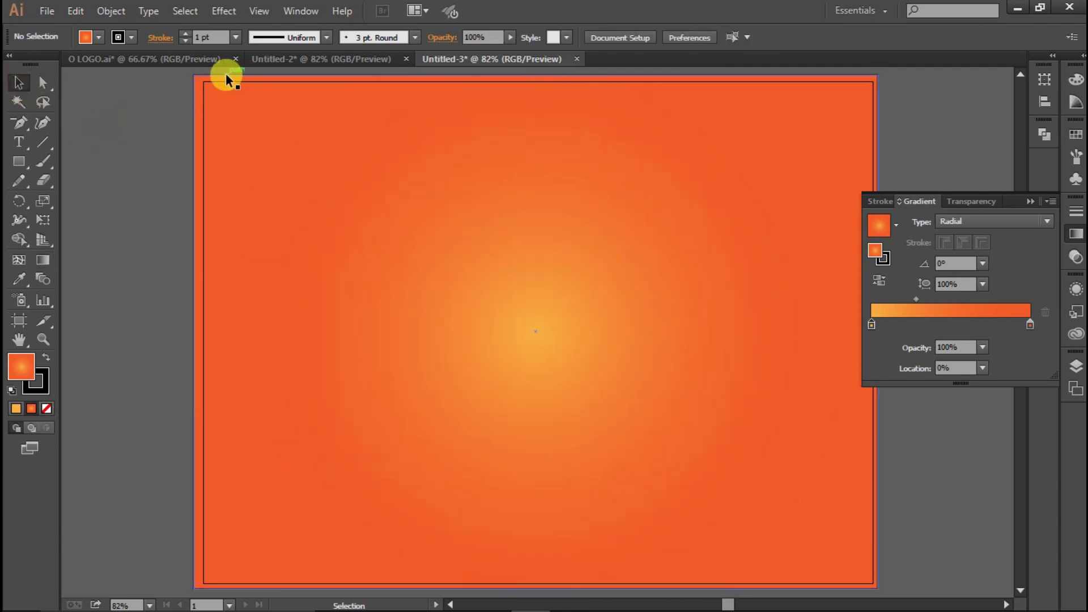
- Drag the logo group from O LOGO.ai onto the Untitled-3 orange background
left_click(256, 60)
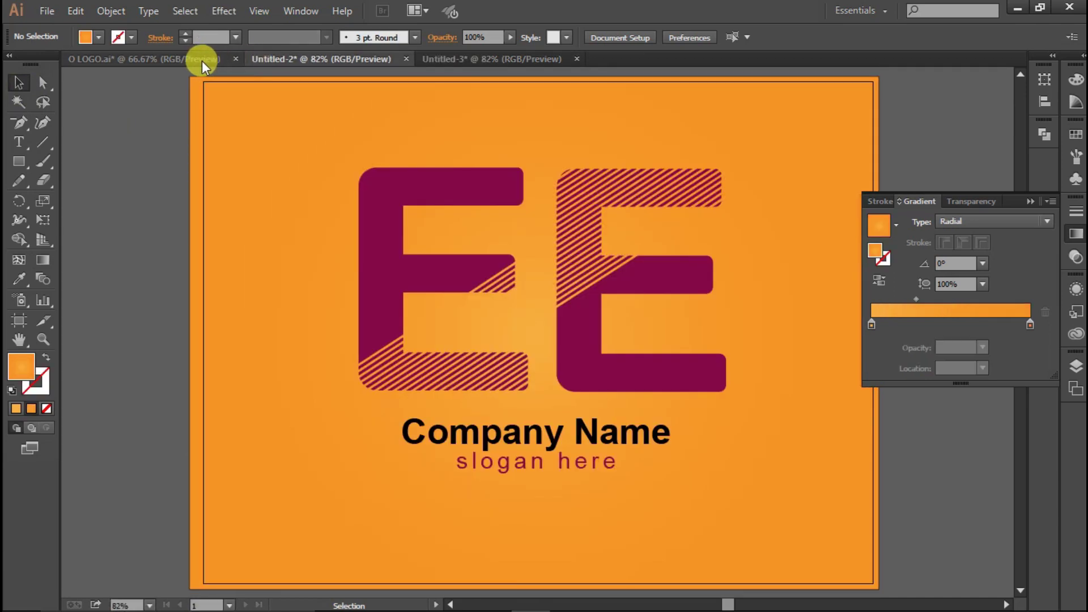
left_click(194, 60)
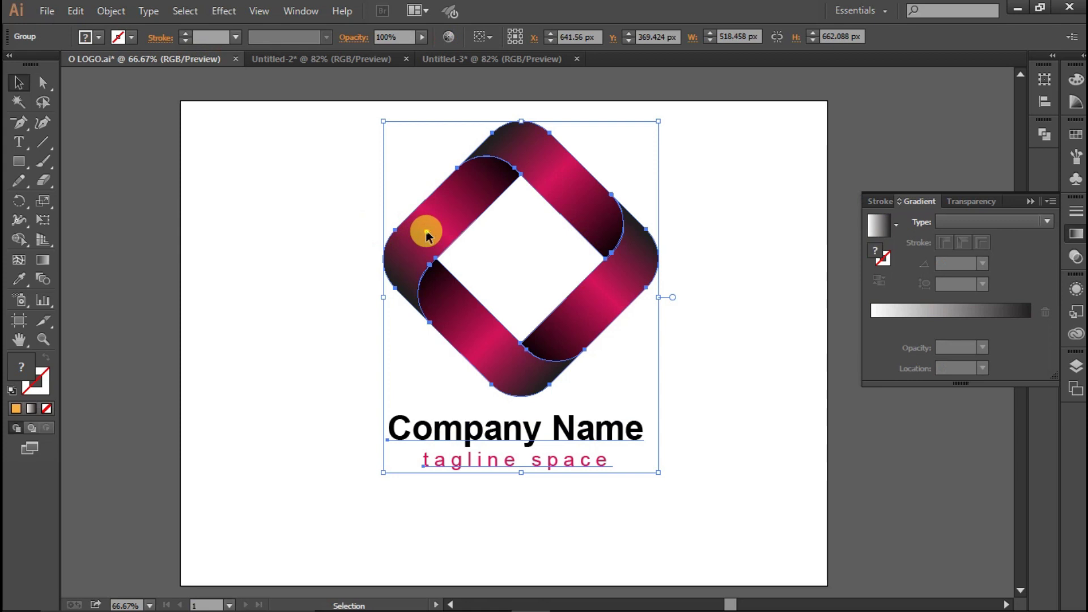
left_click_drag(426, 229, 462, 62)
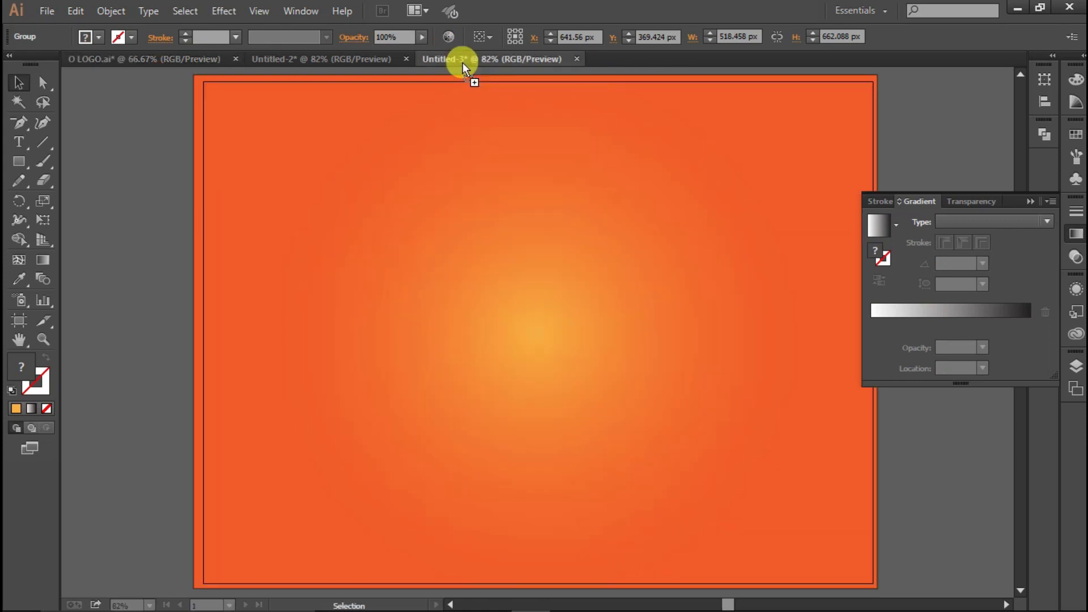
left_click_drag(464, 284, 430, 221)
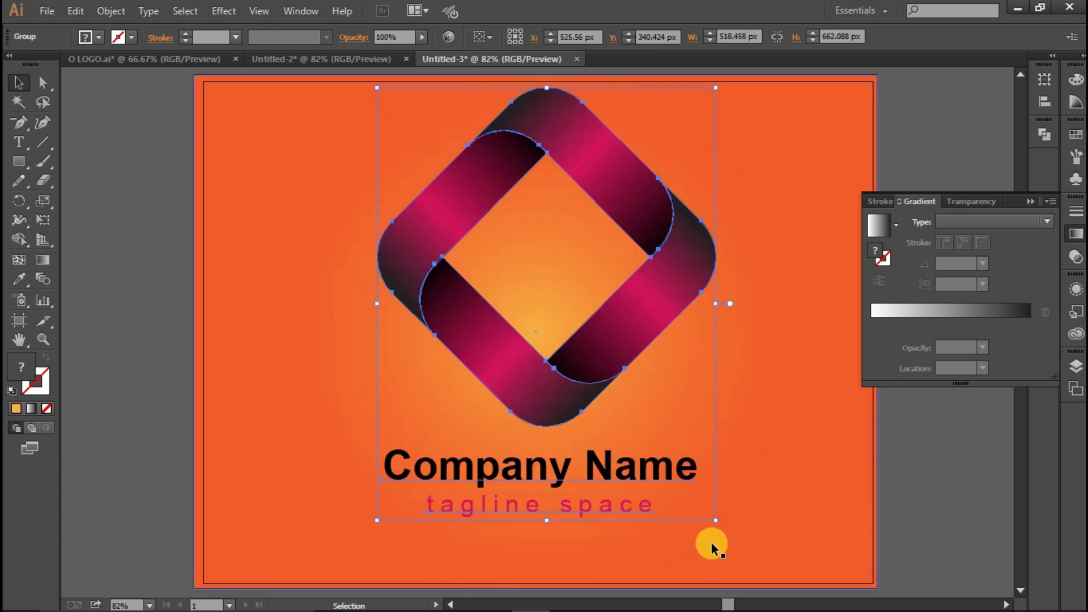
- Scale the logo group to about 405 x 518 px and centre it on the background
left_click_drag(716, 520, 696, 496)
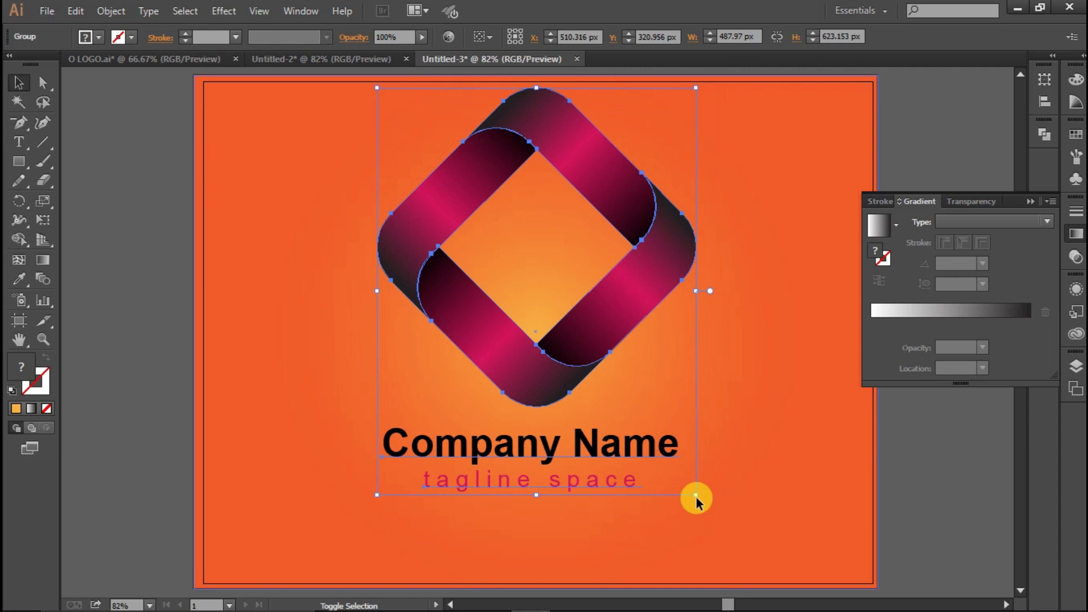
key("ctrl+z")
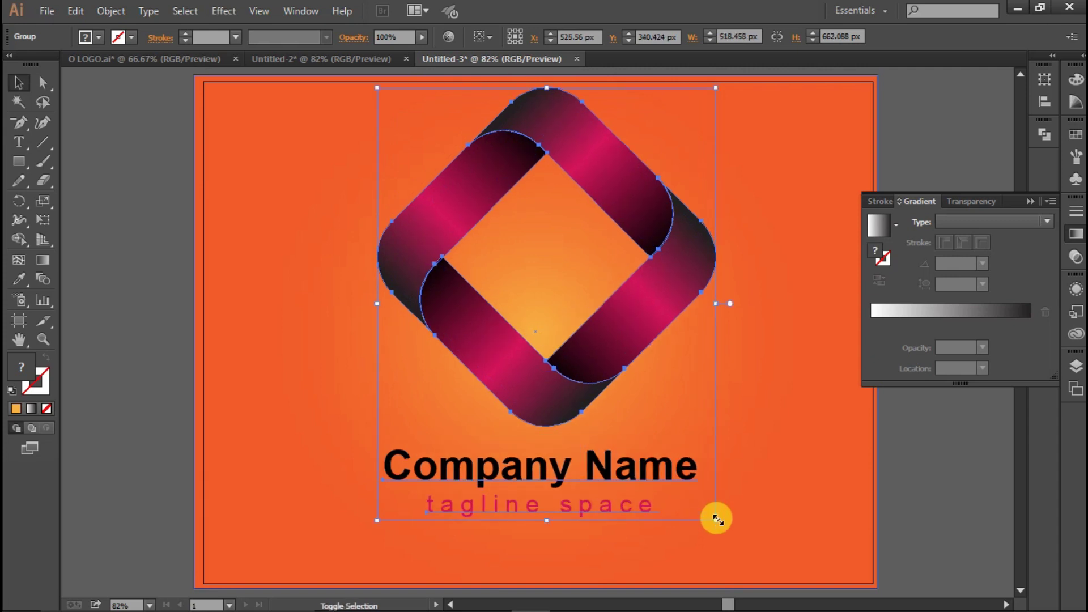
left_click_drag(716, 520, 652, 457)
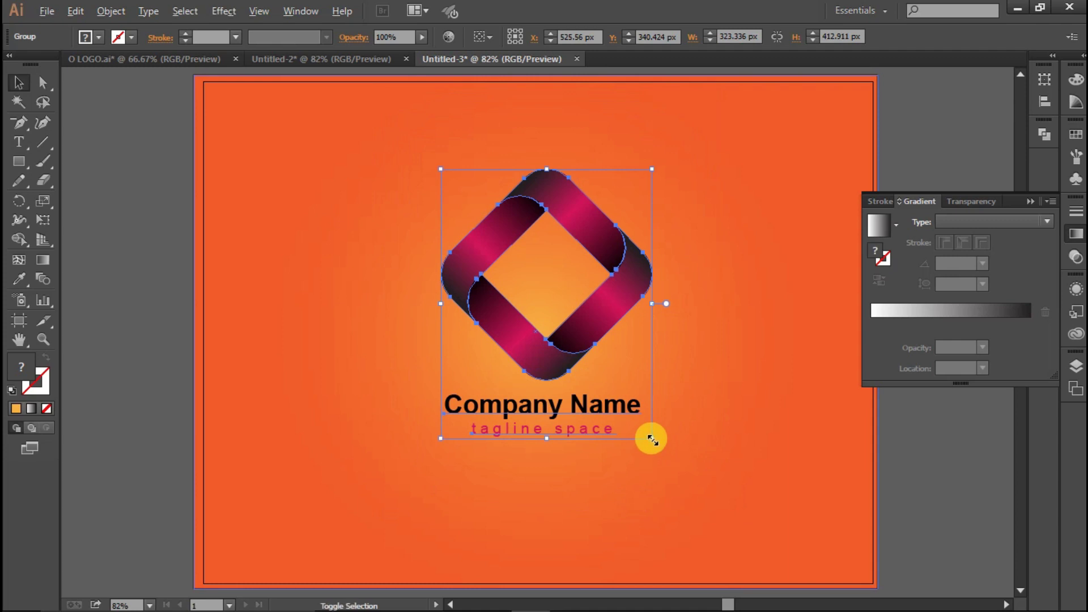
left_click_drag(652, 438, 679, 471)
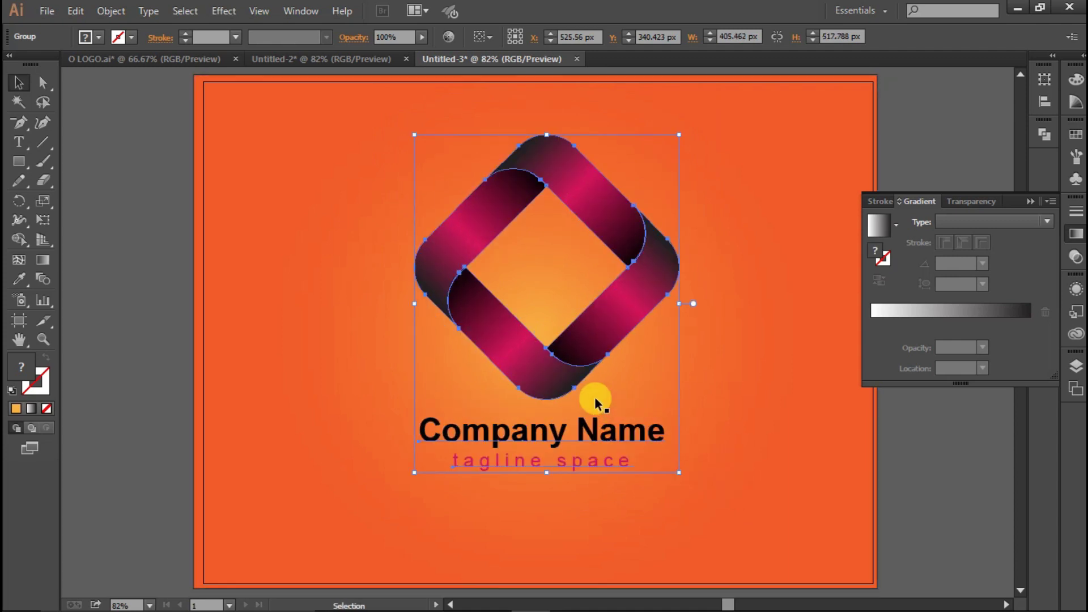
left_click_drag(548, 370, 554, 384)
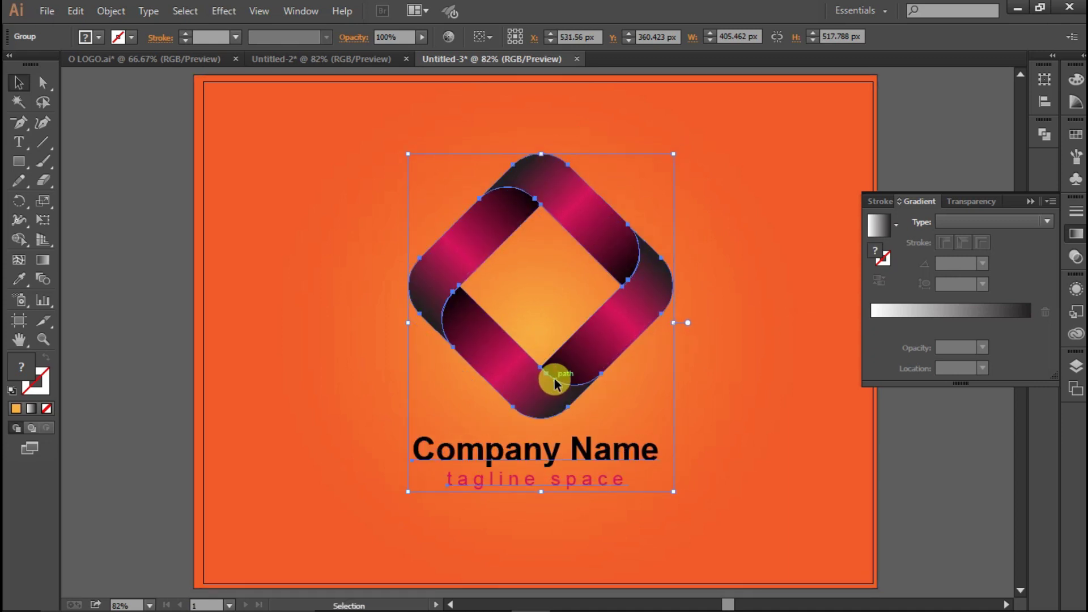
left_click(1030, 201)
left_click(945, 200)
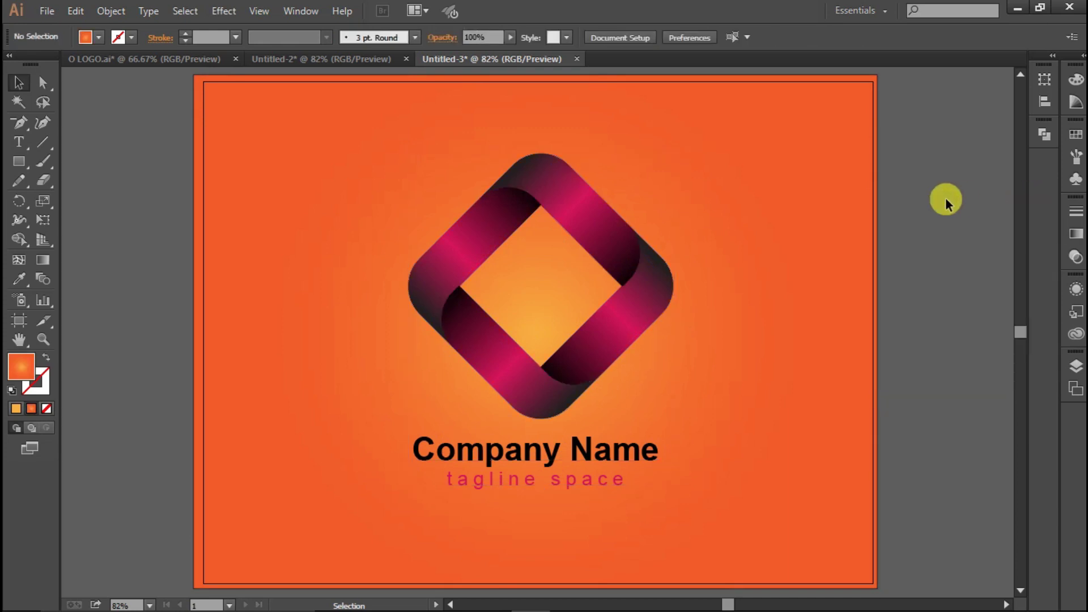